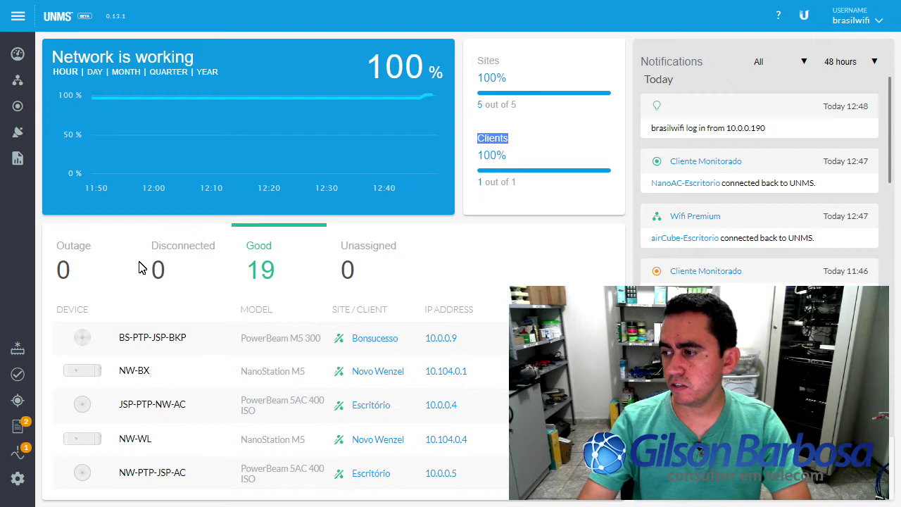
Review the dashboard's device lists by status: Outage, Disconnected, Good and Unassigned.
{"action": "left_click", "coordinate": [91, 261]}
{"action": "left_click", "coordinate": [183, 265]}
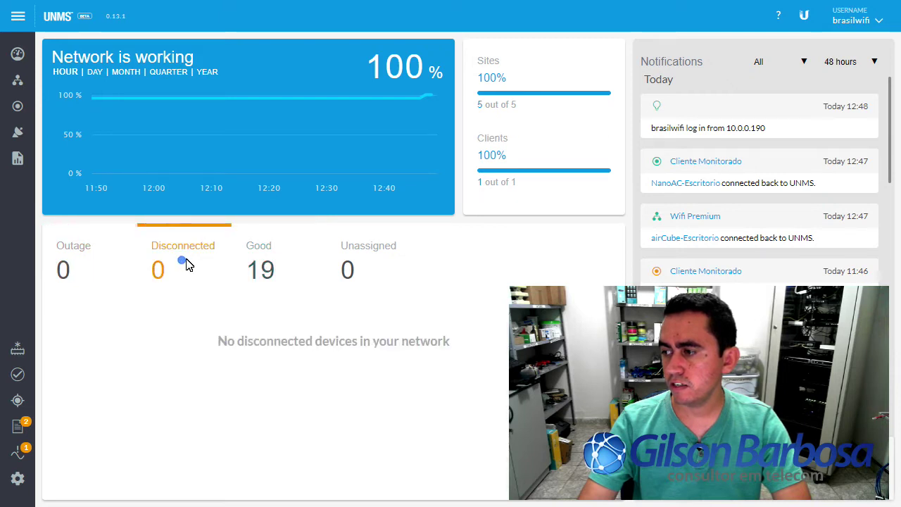
{"action": "left_click", "coordinate": [272, 261]}
{"action": "scroll", "coordinate": [293, 405], "scroll_direction": "down", "scroll_amount": 3}
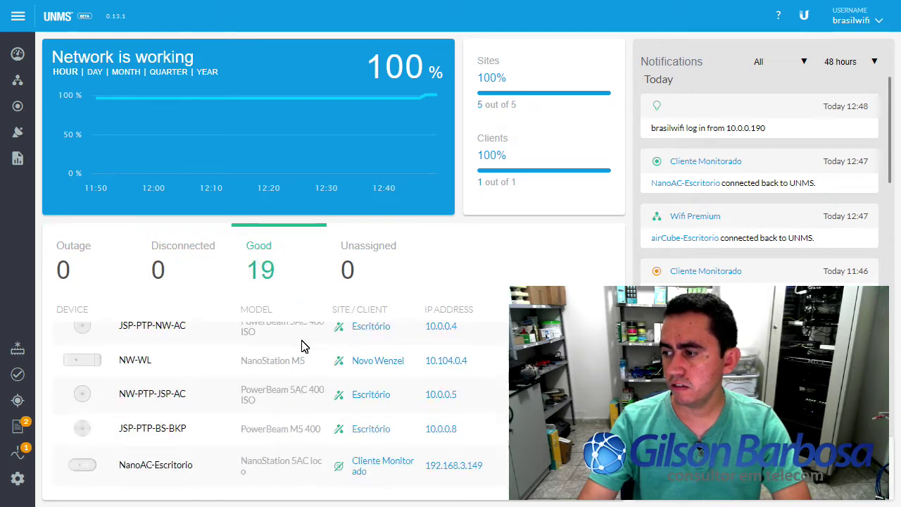
{"action": "scroll", "coordinate": [294, 407], "scroll_direction": "up", "scroll_amount": 5}
{"action": "scroll", "coordinate": [281, 359], "scroll_direction": "down", "scroll_amount": 6}
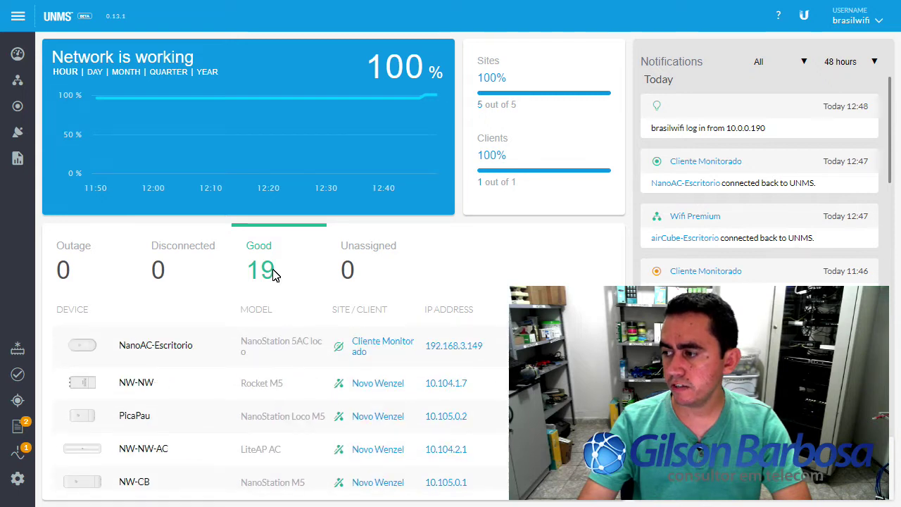
{"action": "left_click", "coordinate": [366, 272]}
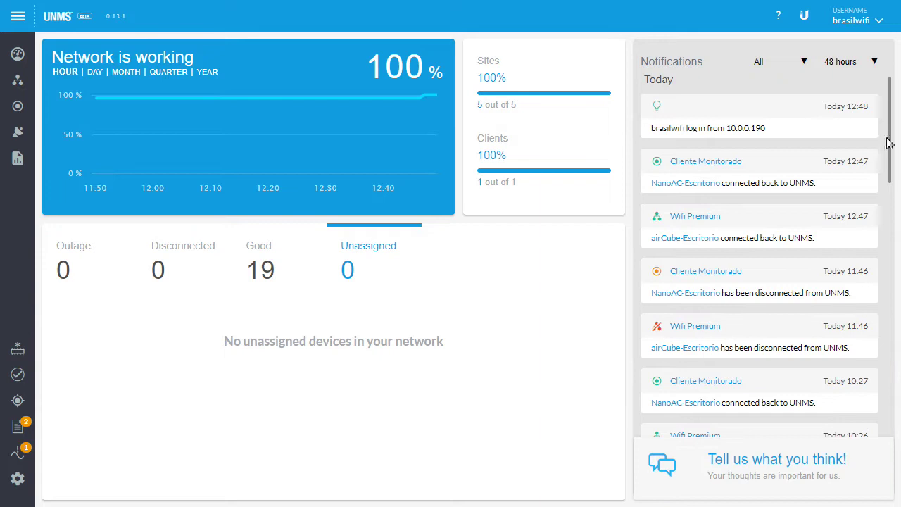
Look over the dashboard notifications, recheck the Disconnected and Outage lists, and browse the whole Good device list with uptimes.
{"action": "mouse_move", "coordinate": [890, 139]}
{"action": "left_mouse_down"}
{"action": "mouse_move", "coordinate": [881, 396]}
{"action": "mouse_move", "coordinate": [893, 123]}
{"action": "left_mouse_up"}
{"action": "left_click", "coordinate": [176, 262]}
{"action": "left_click", "coordinate": [102, 257]}
{"action": "left_click", "coordinate": [282, 257]}
{"action": "scroll", "coordinate": [270, 414], "scroll_direction": "down", "scroll_amount": 3}
{"action": "scroll", "coordinate": [141, 346], "scroll_direction": "up", "scroll_amount": 3}
{"action": "scroll", "coordinate": [164, 354], "scroll_direction": "down", "scroll_amount": 10}
{"action": "scroll", "coordinate": [165, 355], "scroll_direction": "up", "scroll_amount": 8}
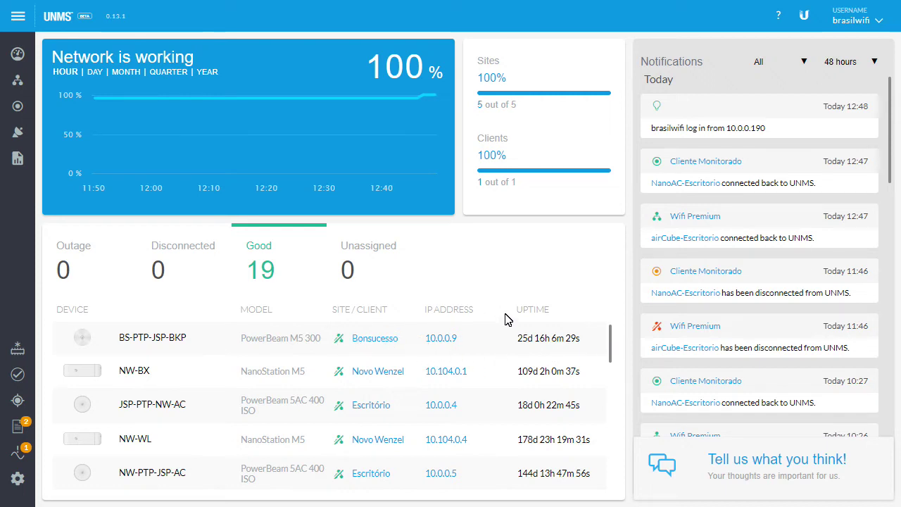
{"action": "scroll", "coordinate": [500, 347], "scroll_direction": "down", "scroll_amount": 8}
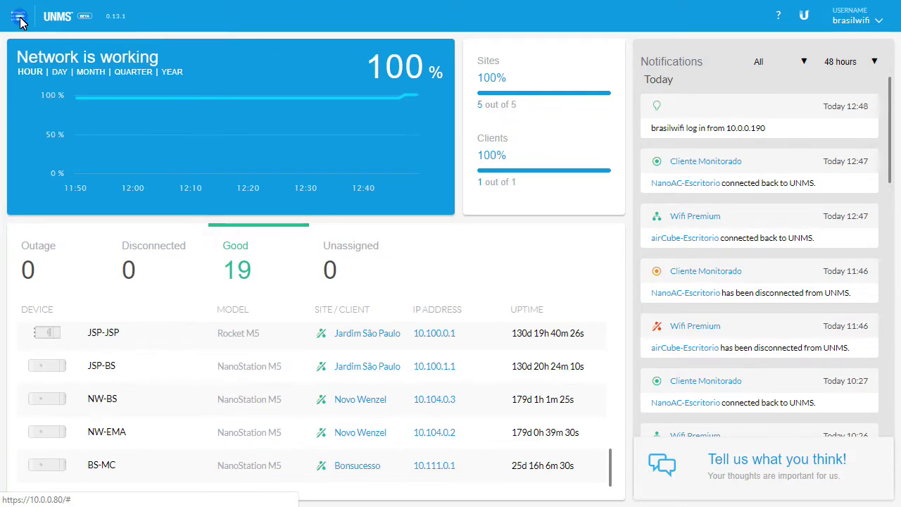
Open the network sites map and bring up the Bonsucesso site's topology from its marker.
{"action": "left_click", "coordinate": [17, 83]}
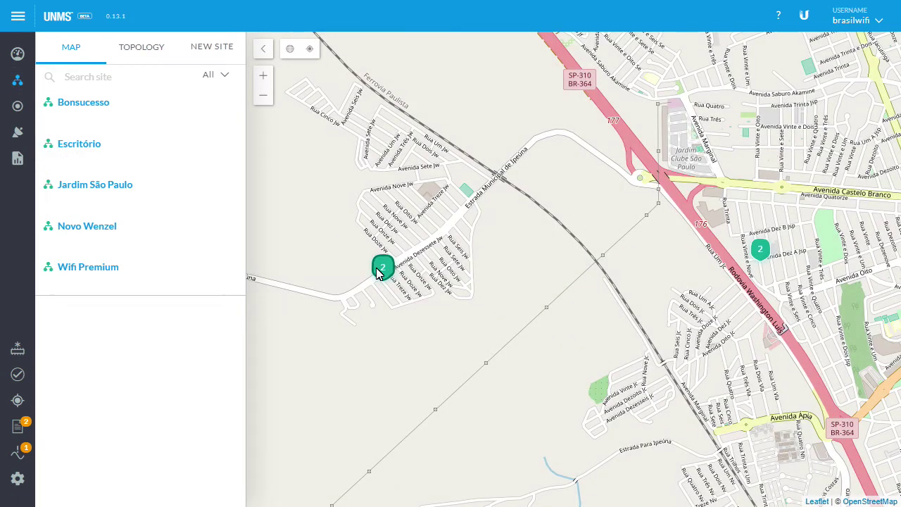
{"action": "scroll", "coordinate": [398, 299], "scroll_direction": "up", "scroll_amount": 1}
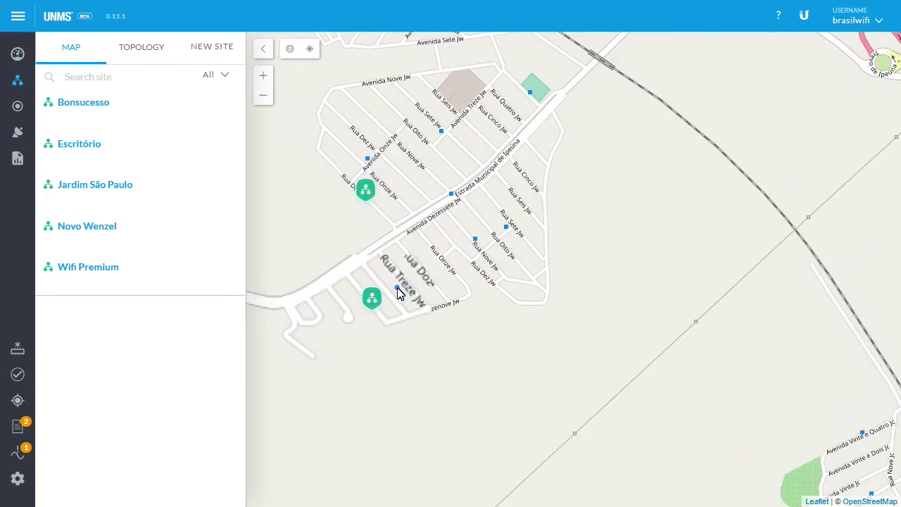
{"action": "left_click", "coordinate": [373, 303]}
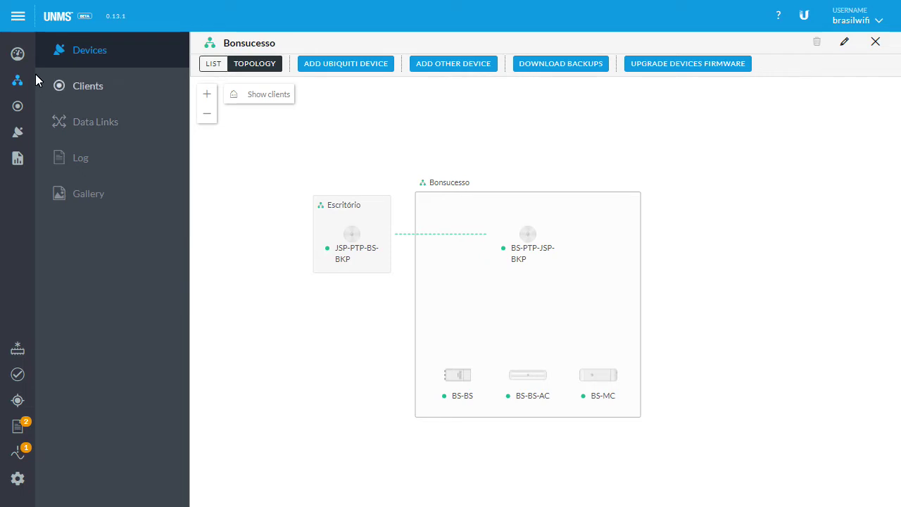
Open the client list and inspect the usage, logs and topology of the client Cliente Monitorado.
{"action": "left_click", "coordinate": [19, 107]}
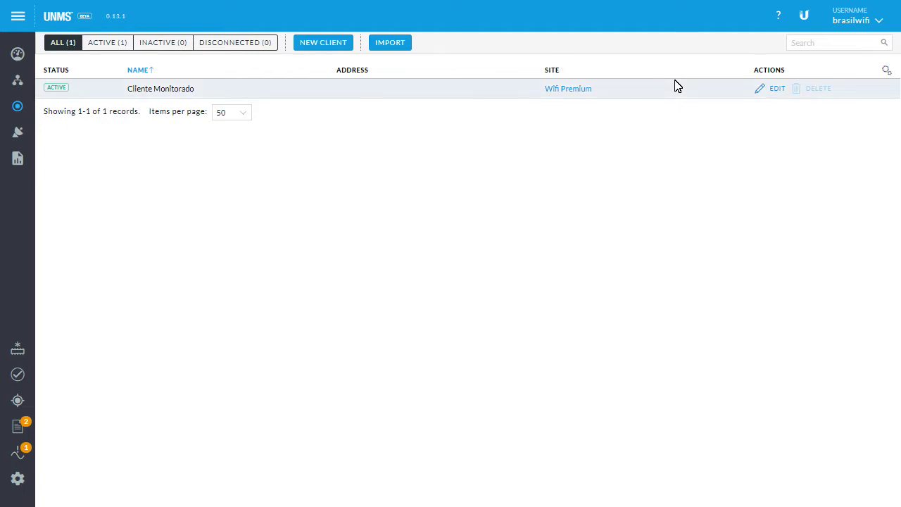
{"action": "left_click", "coordinate": [181, 95]}
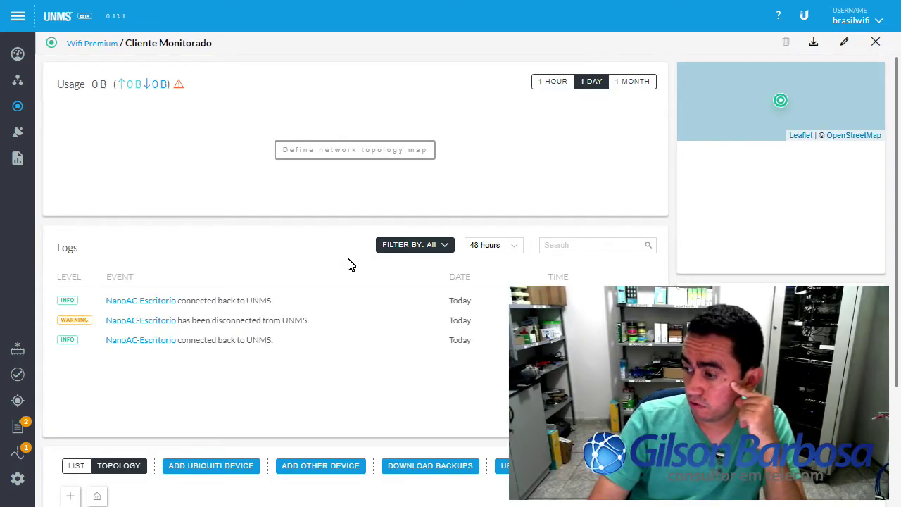
{"action": "scroll", "coordinate": [422, 331], "scroll_direction": "down", "scroll_amount": 3}
{"action": "scroll", "coordinate": [417, 331], "scroll_direction": "up", "scroll_amount": 3}
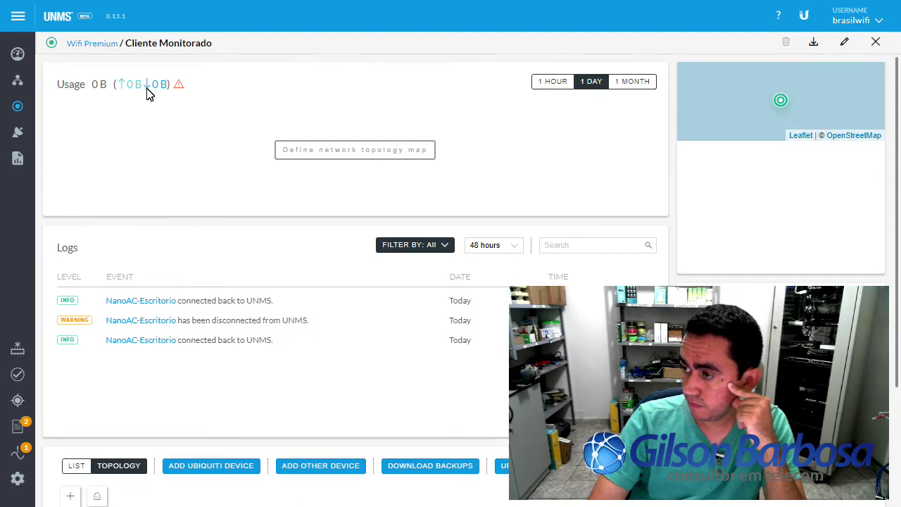
Open the list of all network devices and examine their firmware versions and models.
{"action": "left_click", "coordinate": [18, 133]}
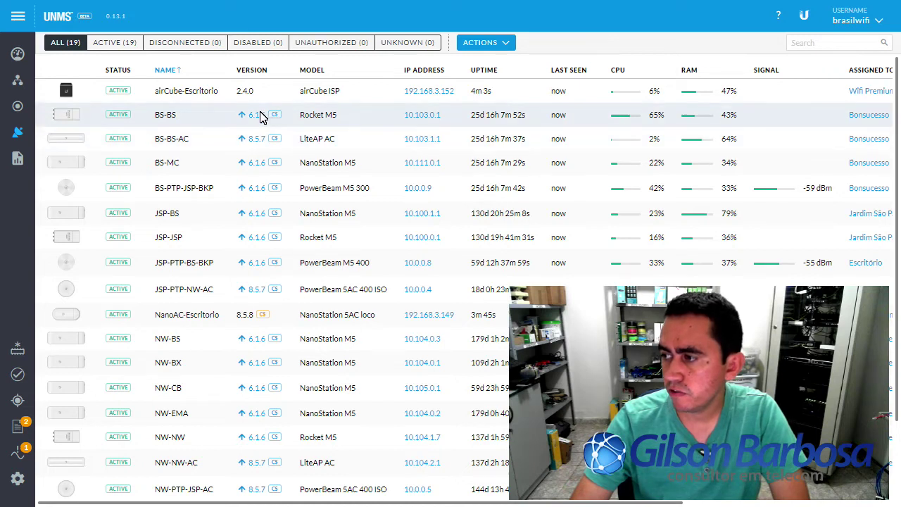
{"action": "scroll", "coordinate": [276, 268], "scroll_direction": "down", "scroll_amount": 2}
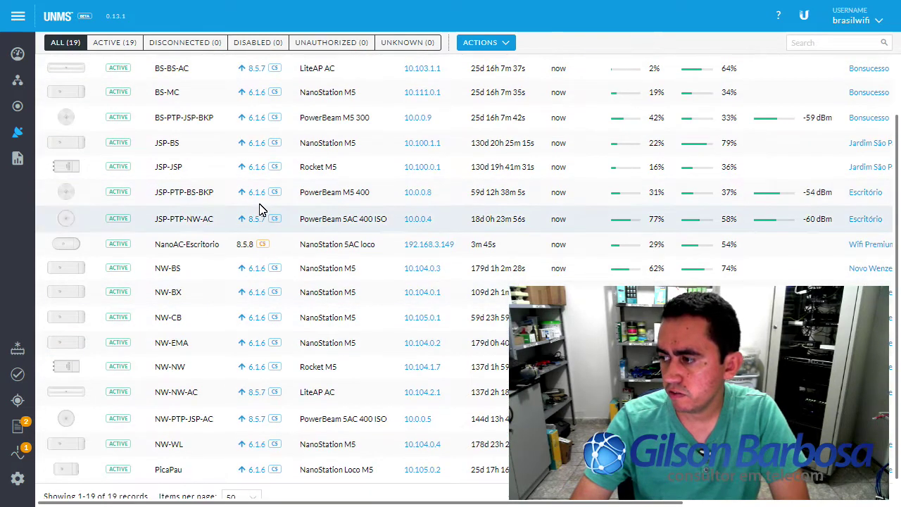
{"action": "scroll", "coordinate": [257, 240], "scroll_direction": "down", "scroll_amount": 1}
{"action": "scroll", "coordinate": [282, 209], "scroll_direction": "up", "scroll_amount": 3}
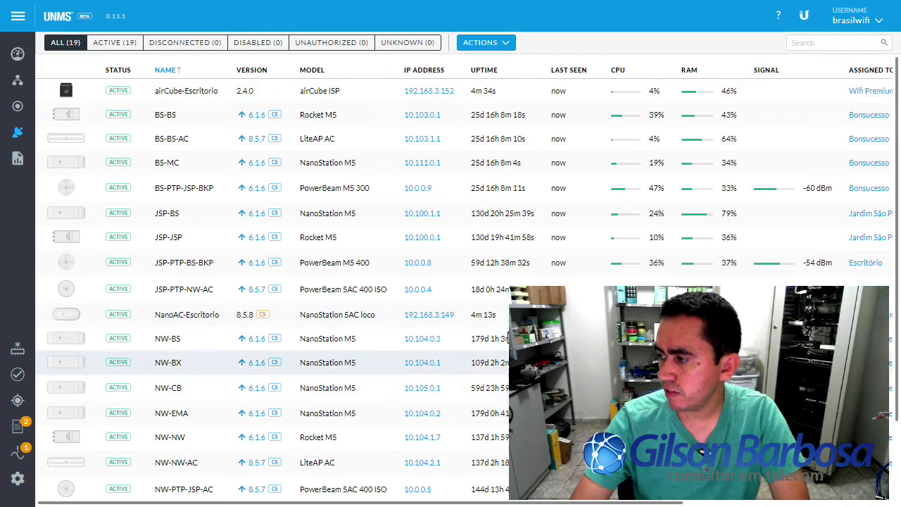
Sort the device list by uptime in both directions and by last seen, and review the order.
{"action": "left_click", "coordinate": [493, 72]}
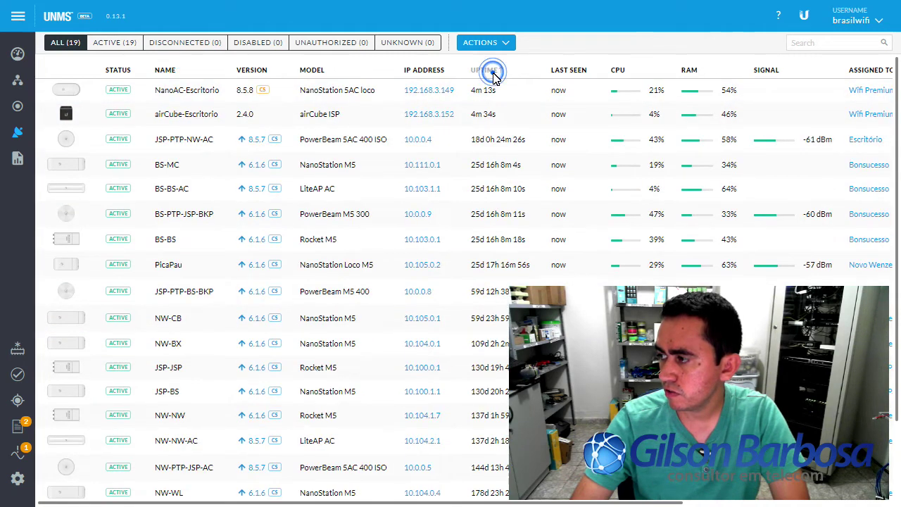
{"action": "left_click", "coordinate": [492, 72]}
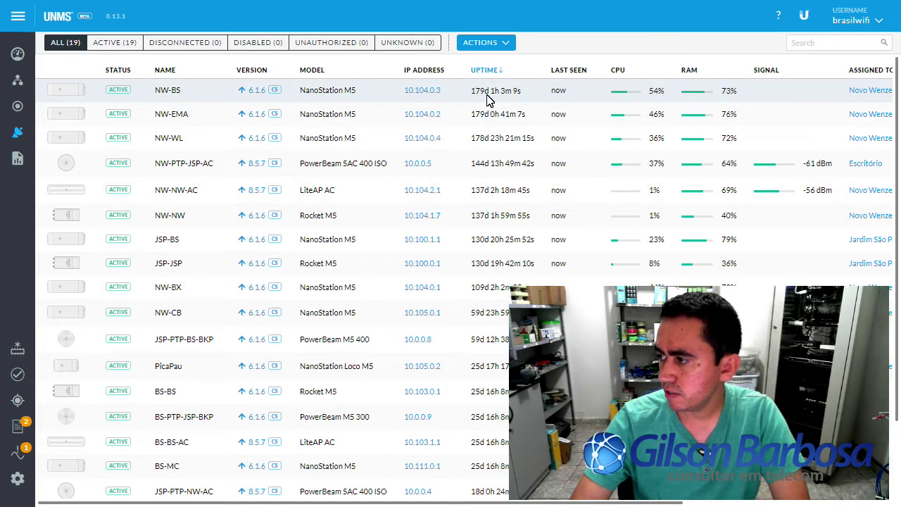
{"action": "left_click", "coordinate": [495, 70]}
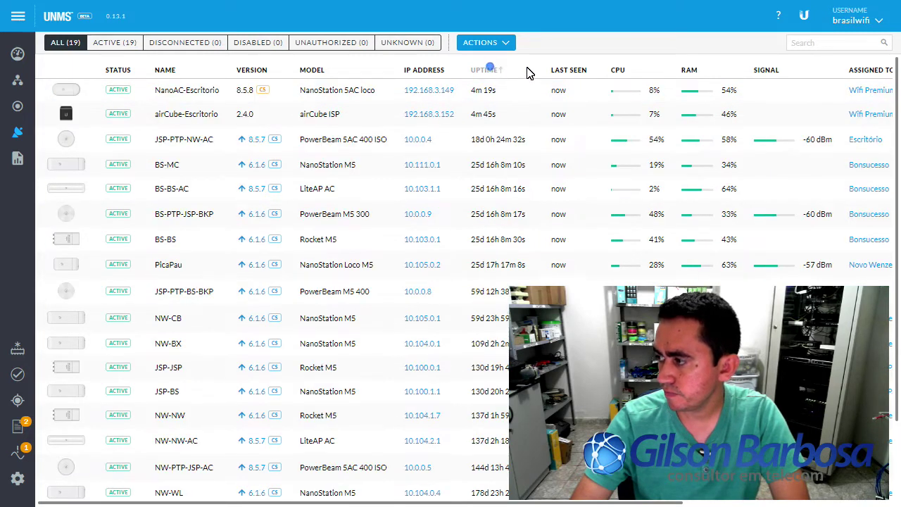
{"action": "left_click", "coordinate": [575, 73]}
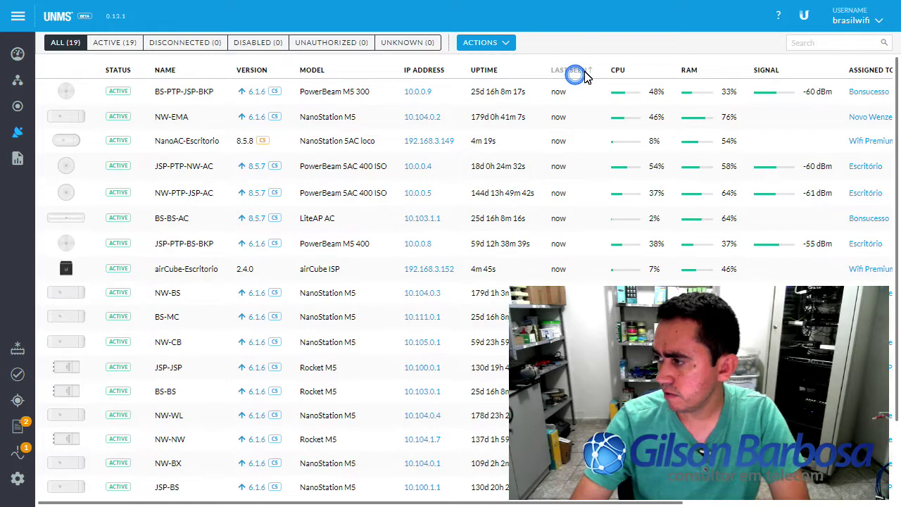
{"action": "left_click", "coordinate": [583, 73]}
{"action": "scroll", "coordinate": [574, 157], "scroll_direction": "down", "scroll_amount": 3}
{"action": "scroll", "coordinate": [624, 114], "scroll_direction": "up", "scroll_amount": 5}
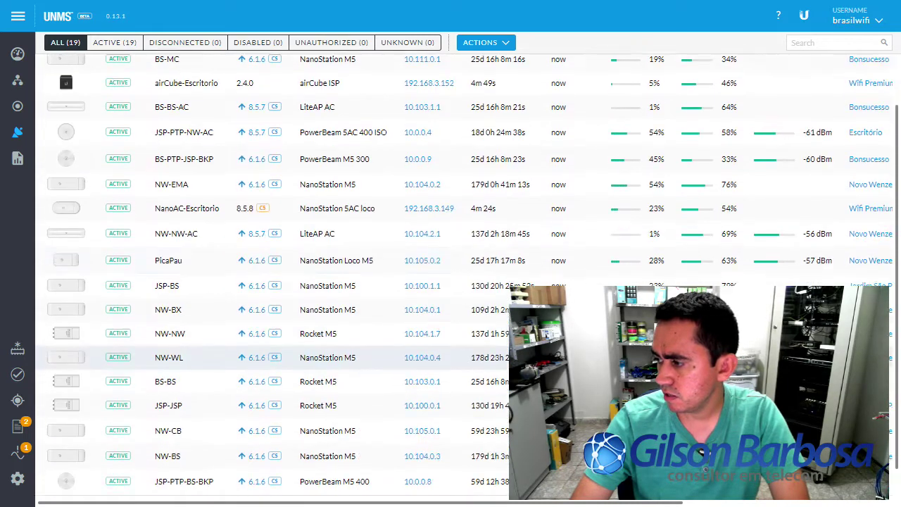
Sort the device list by CPU usage in descending order, followed by signal in descending order.
{"action": "left_click", "coordinate": [621, 72]}
{"action": "left_click", "coordinate": [621, 72]}
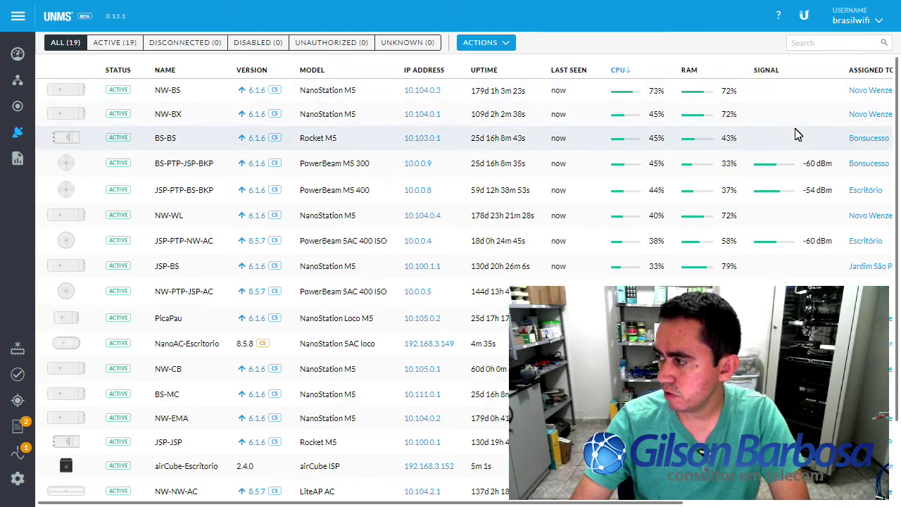
{"action": "left_click", "coordinate": [767, 73]}
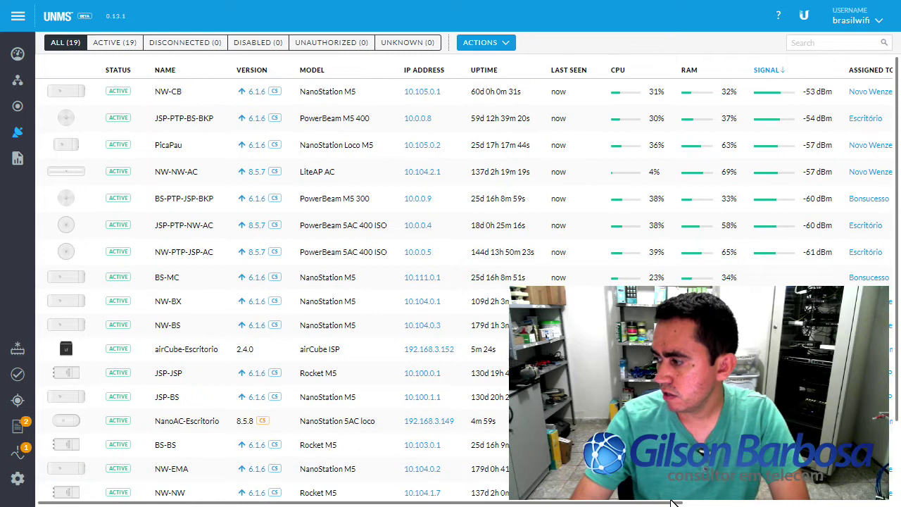
View the Assigned To and per-device Actions columns, and the list of bulk actions available for devices.
{"action": "left_click_drag", "start_coordinate": [675, 502], "coordinate": [896, 501]}
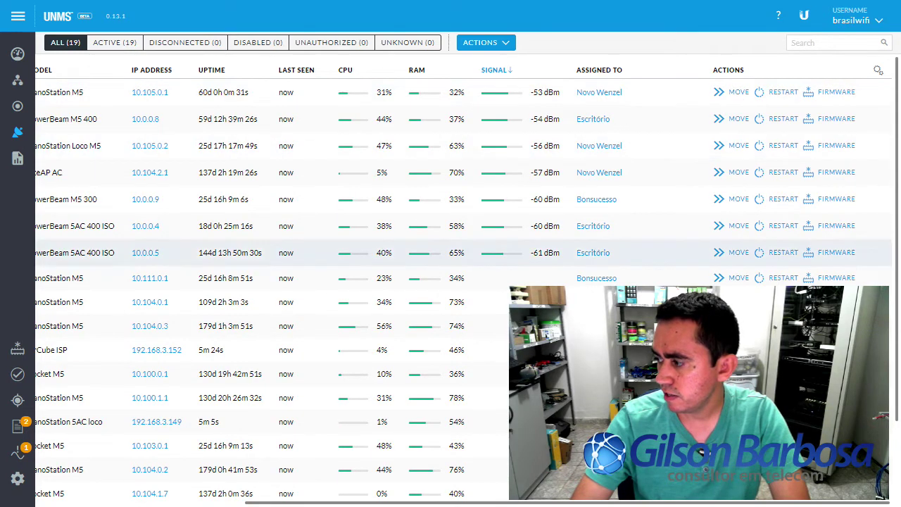
{"action": "left_click_drag", "start_coordinate": [777, 502], "coordinate": [509, 500]}
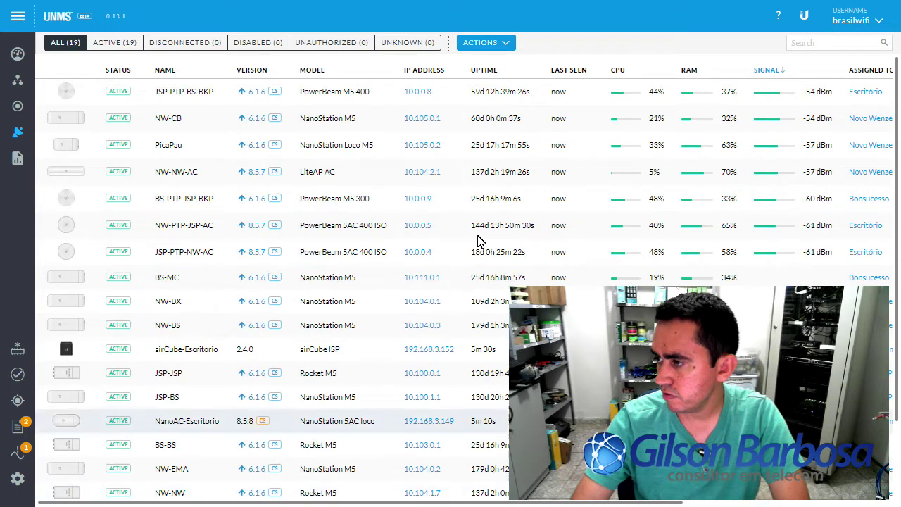
{"action": "left_click", "coordinate": [507, 42]}
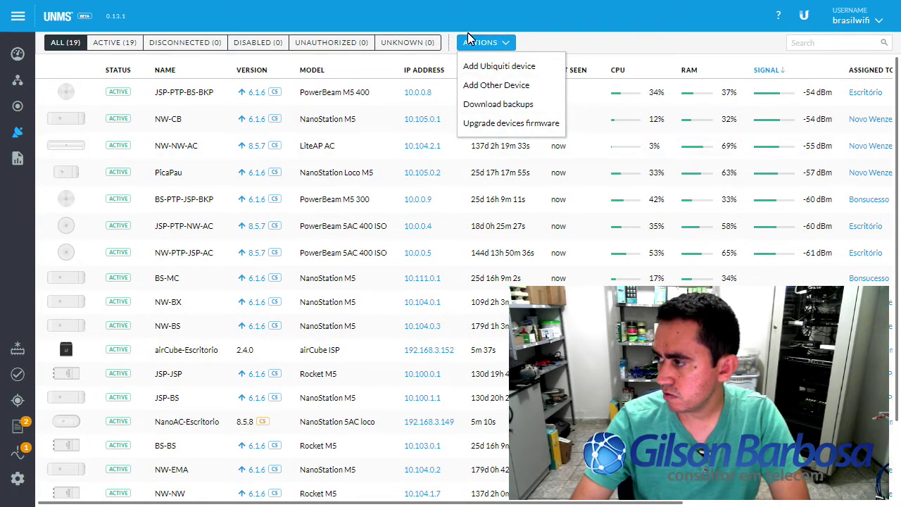
{"action": "left_click", "coordinate": [477, 500]}
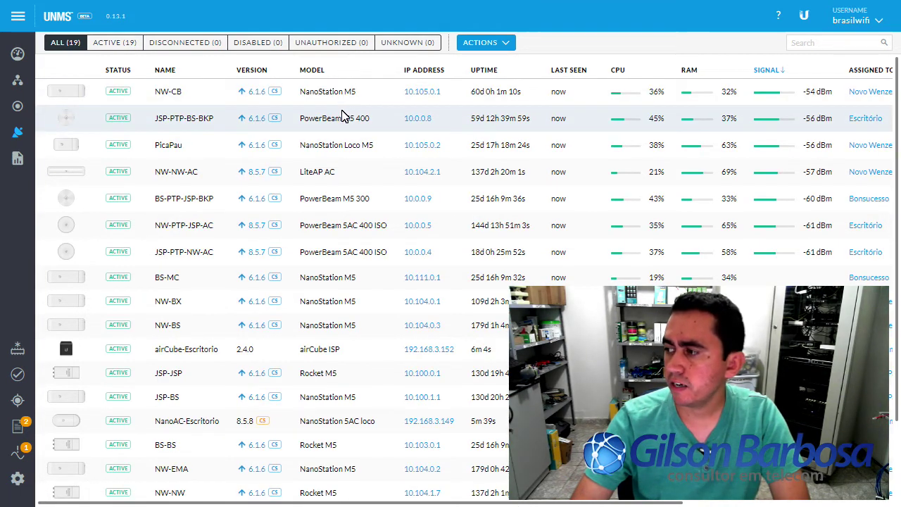
Open the JSP-PTP-BS-BKP device dashboard and examine its SSID, mode, LAN status, antenna, airMAX and throughput data.
{"action": "left_click", "coordinate": [180, 121]}
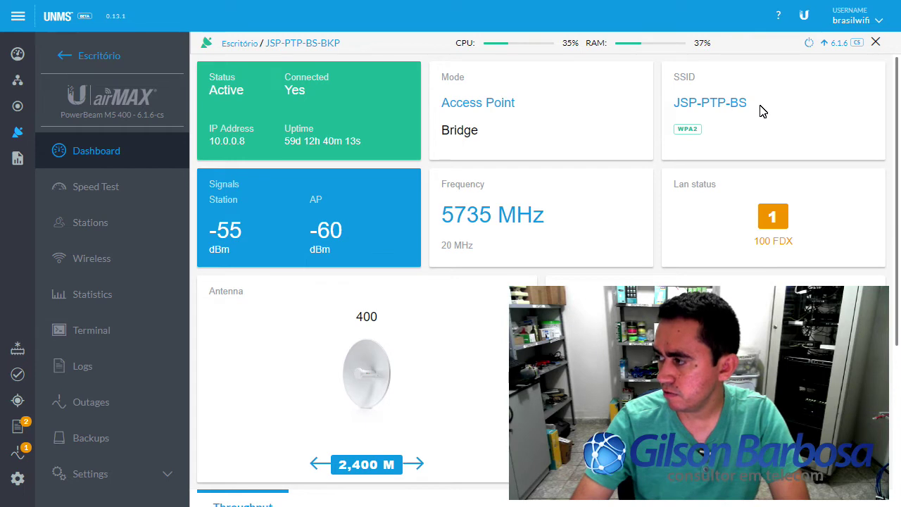
{"action": "left_click_drag", "start_coordinate": [755, 109], "coordinate": [673, 103]}
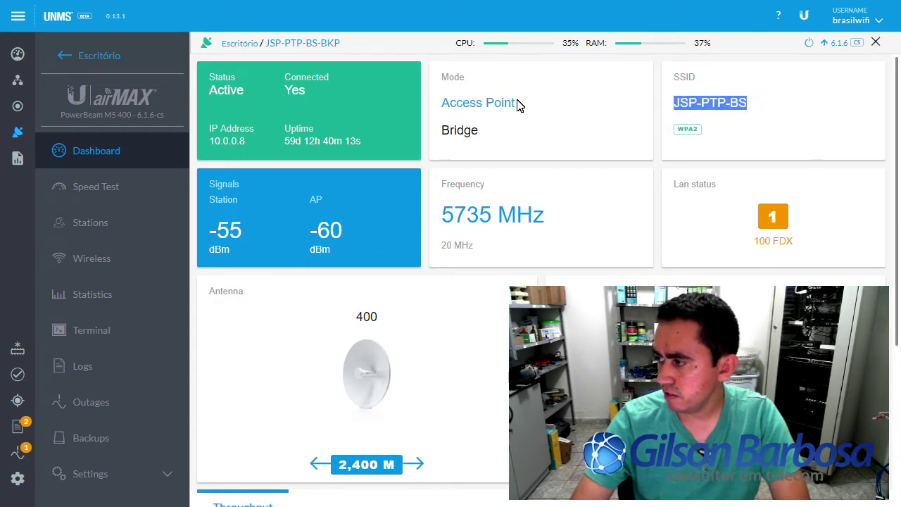
{"action": "left_click_drag", "start_coordinate": [518, 107], "coordinate": [430, 111]}
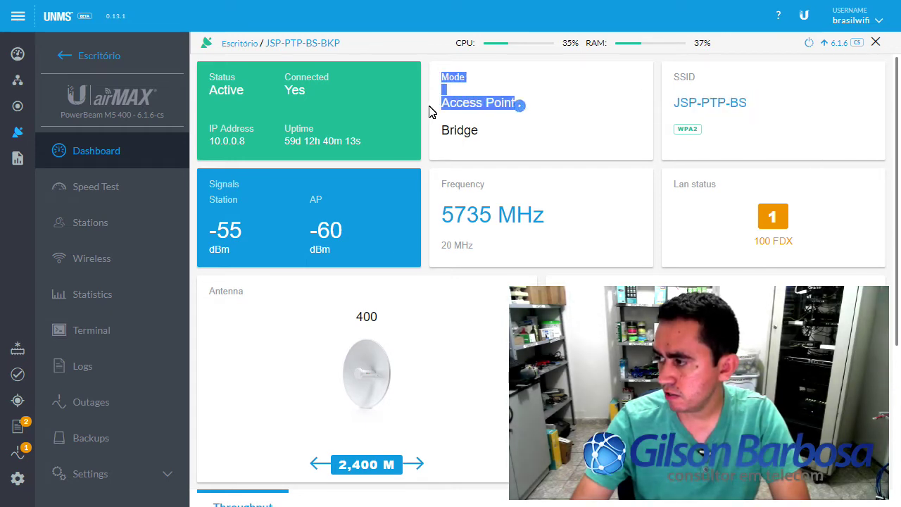
{"action": "double_click", "coordinate": [476, 132]}
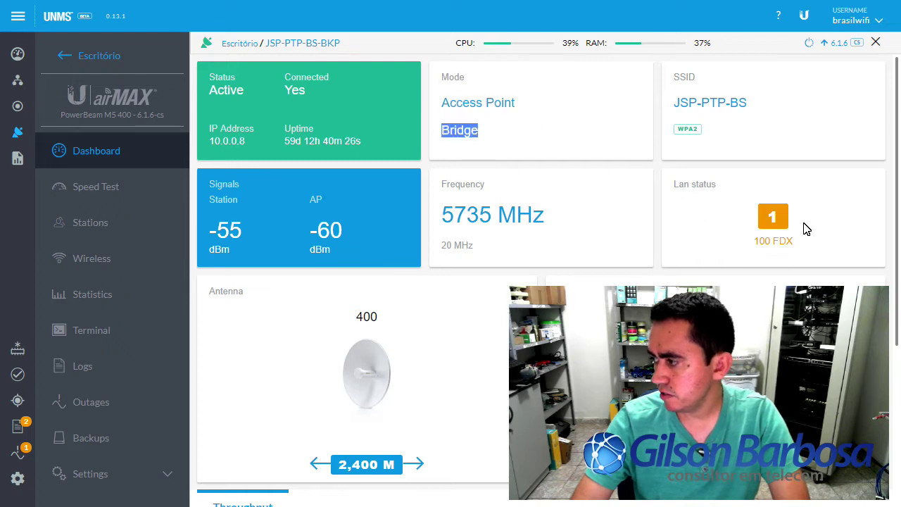
{"action": "left_click_drag", "start_coordinate": [794, 242], "coordinate": [762, 211]}
{"action": "left_click", "coordinate": [859, 221]}
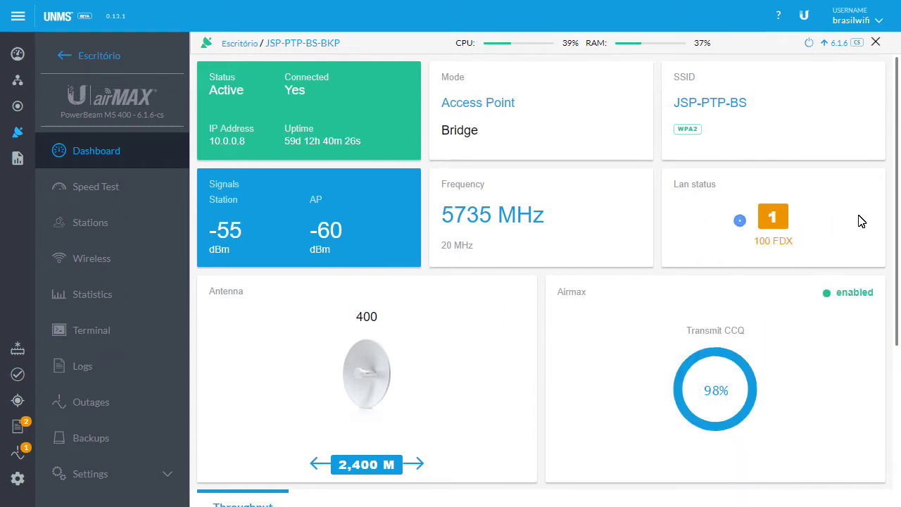
{"action": "scroll", "coordinate": [742, 331], "scroll_direction": "down", "scroll_amount": 2}
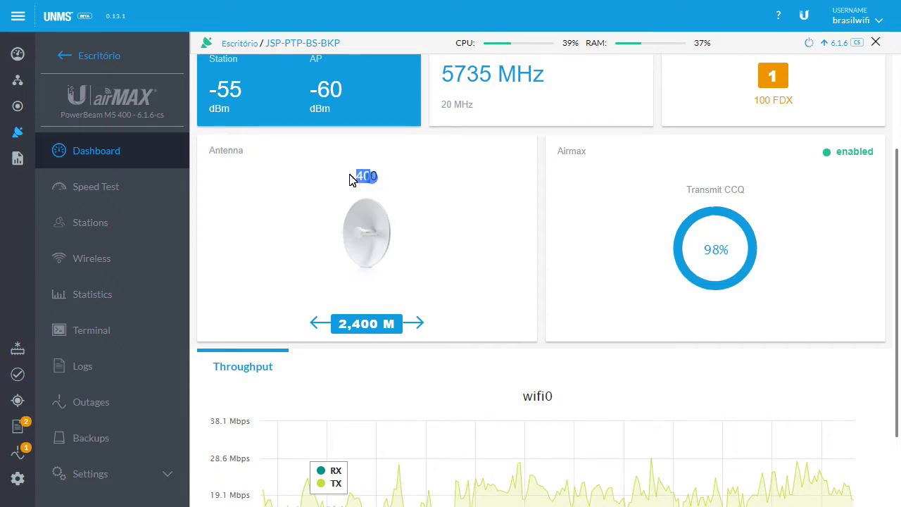
{"action": "scroll", "coordinate": [396, 231], "scroll_direction": "down", "scroll_amount": 2}
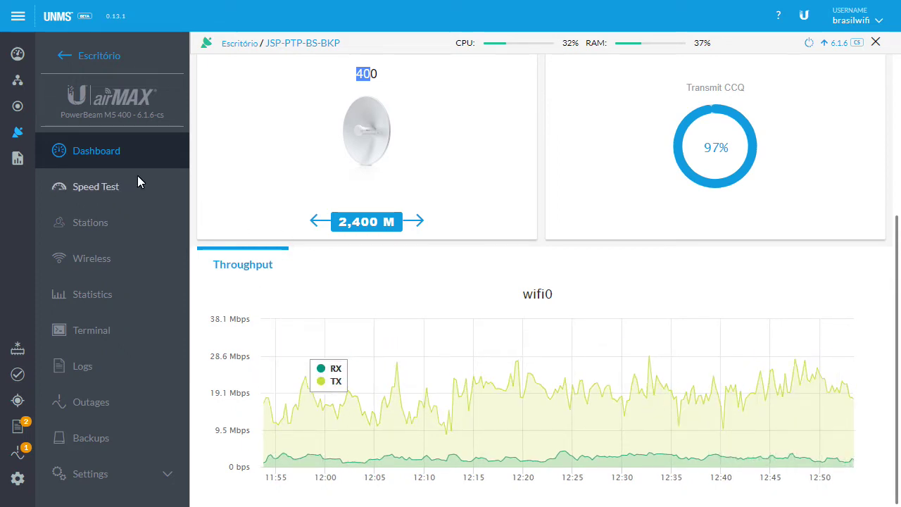
Check the stations connected to JSP-PTP-BS-BKP and open its wireless configuration.
{"action": "left_click", "coordinate": [103, 222]}
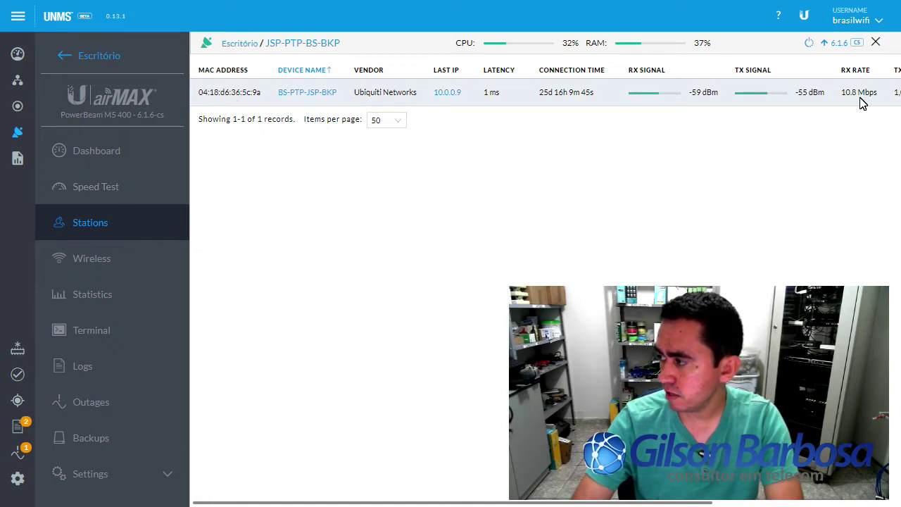
{"action": "left_click", "coordinate": [98, 256]}
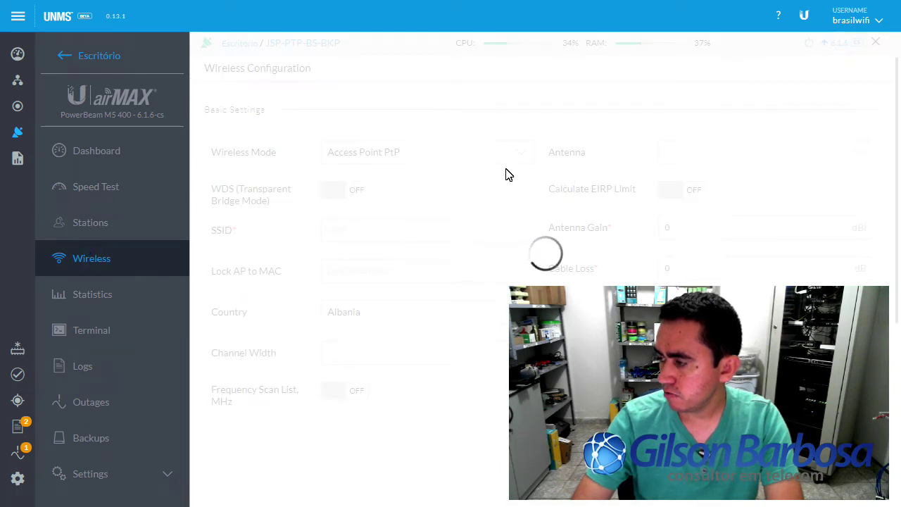
Examine the basic, security and advanced settings in the wireless configuration of JSP-PTP-BS-BKP.
{"action": "scroll", "coordinate": [519, 185], "scroll_direction": "down", "scroll_amount": 5}
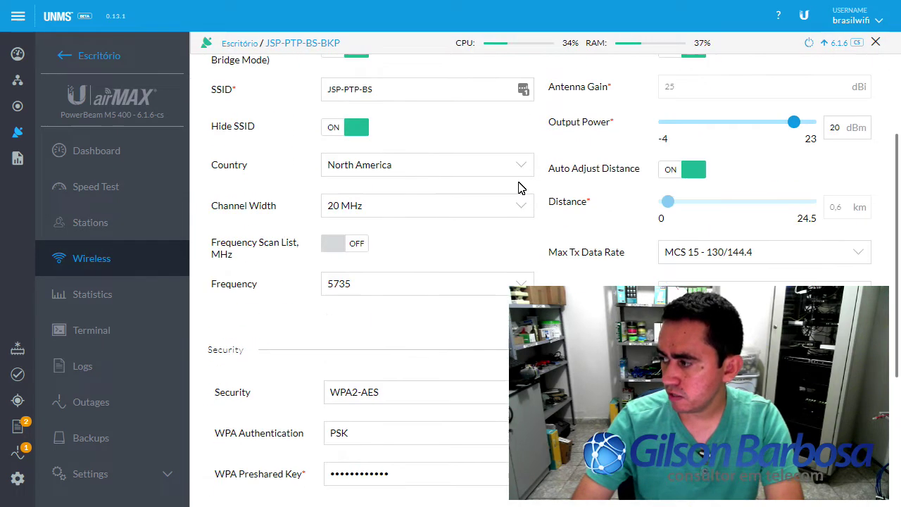
{"action": "scroll", "coordinate": [492, 185], "scroll_direction": "up", "scroll_amount": 5}
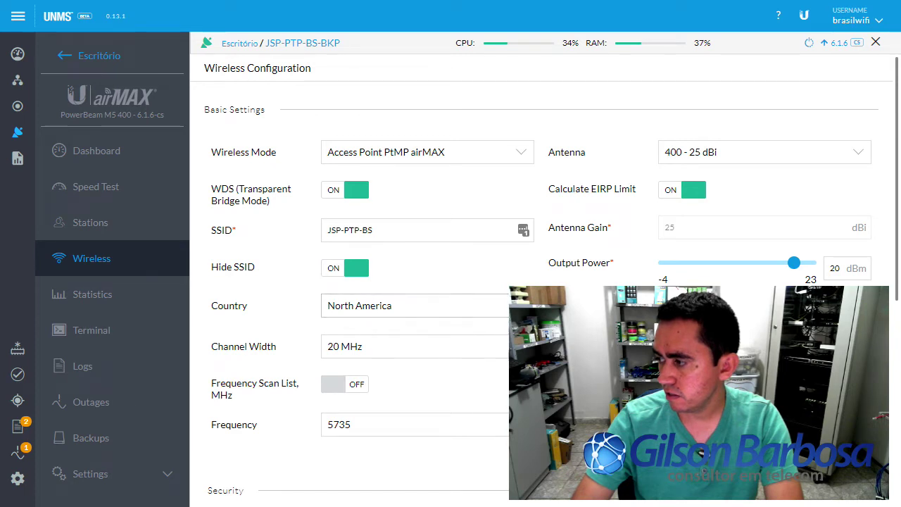
{"action": "scroll", "coordinate": [386, 249], "scroll_direction": "down", "scroll_amount": 2}
{"action": "scroll", "coordinate": [388, 230], "scroll_direction": "down", "scroll_amount": 1}
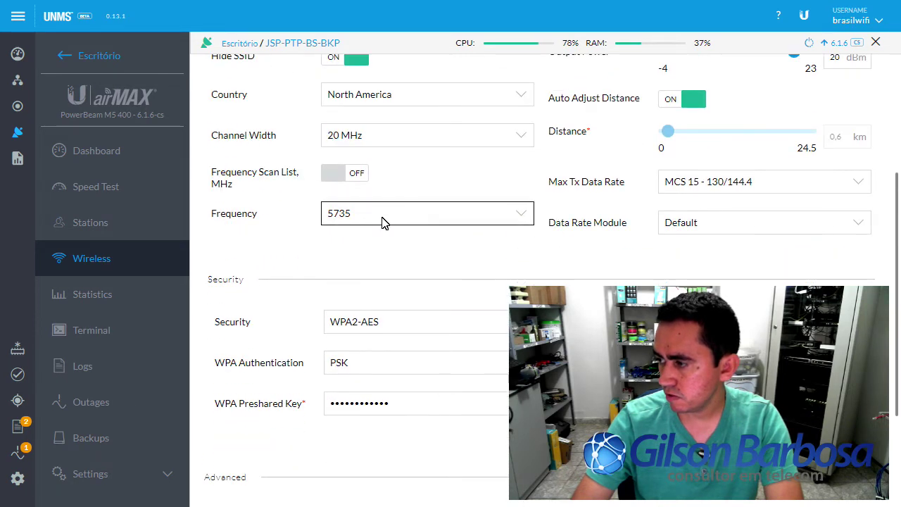
{"action": "scroll", "coordinate": [465, 235], "scroll_direction": "down", "scroll_amount": 2}
{"action": "scroll", "coordinate": [360, 227], "scroll_direction": "down", "scroll_amount": 1}
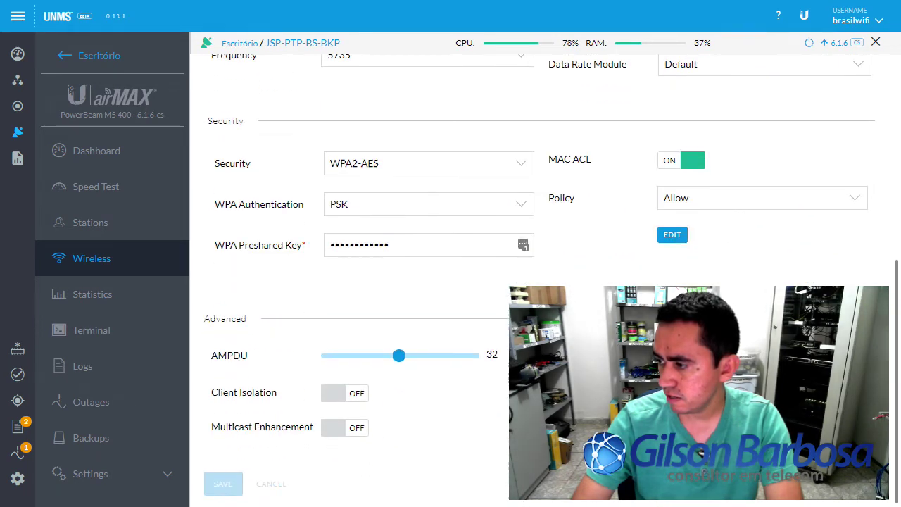
View the hourly statistics of JSP-PTP-BS-BKP, from latency and CPU/RAM to signal and eth0 traffic.
{"action": "left_click", "coordinate": [106, 296]}
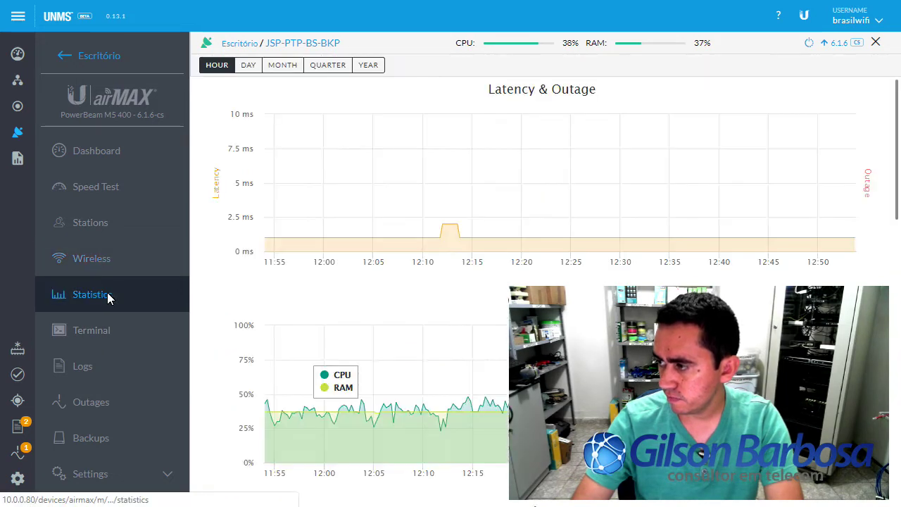
{"action": "mouse_move", "coordinate": [442, 248]}
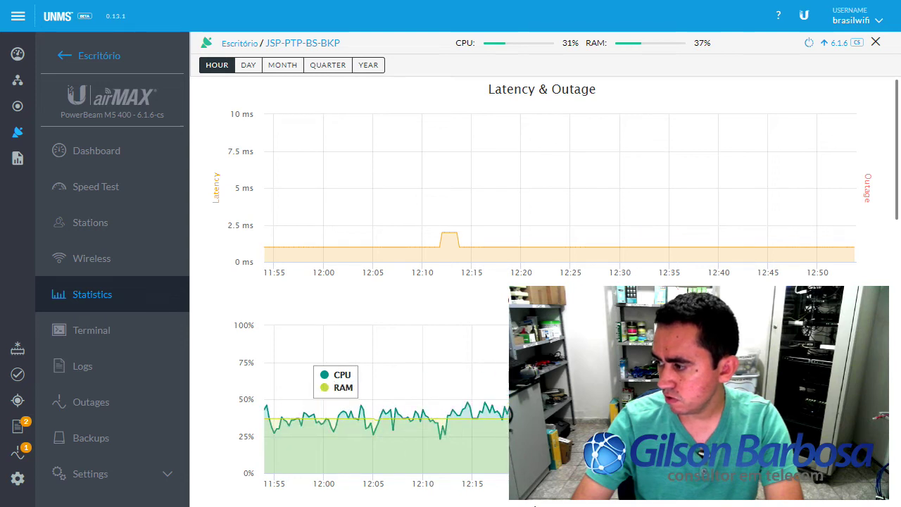
{"action": "scroll", "coordinate": [598, 211], "scroll_direction": "down", "scroll_amount": 3}
{"action": "scroll", "coordinate": [634, 282], "scroll_direction": "down", "scroll_amount": 4}
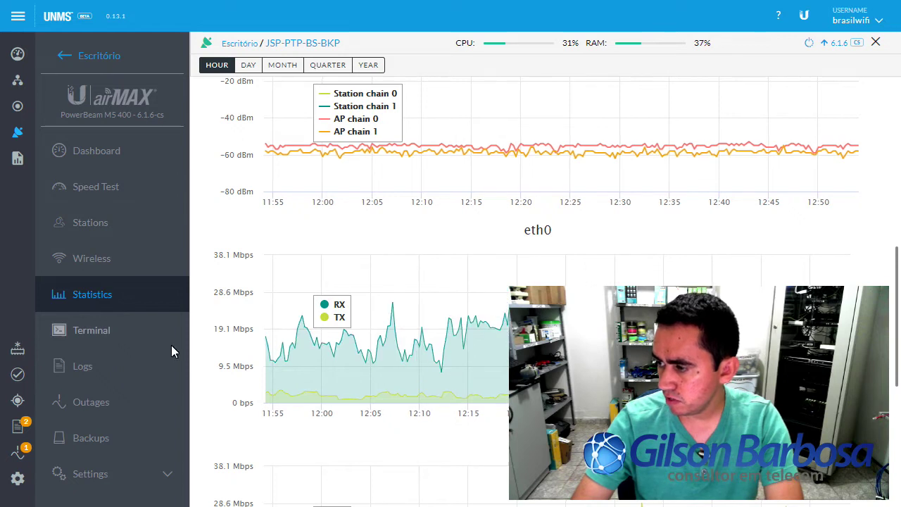
Open the terminal of JSP-PTP-BS-BKP, followed by its event logs for 48 hours.
{"action": "left_click", "coordinate": [88, 337]}
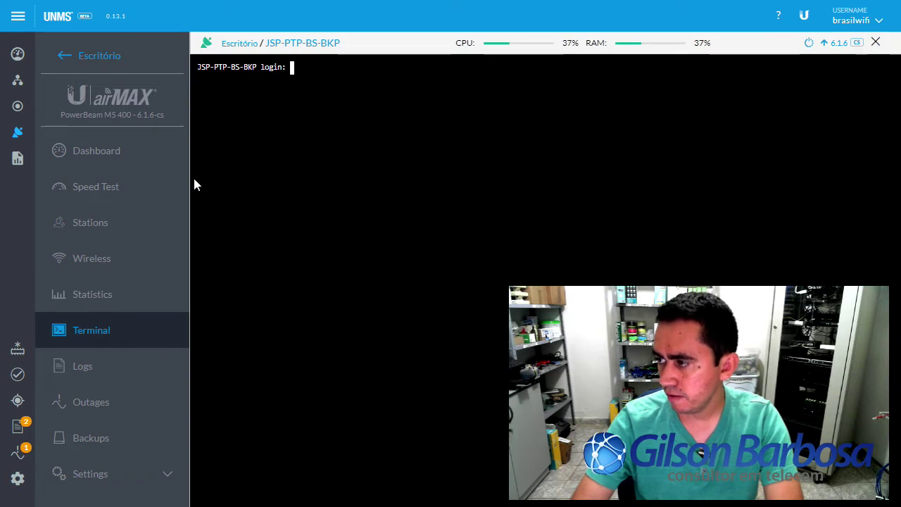
{"action": "left_click", "coordinate": [94, 377]}
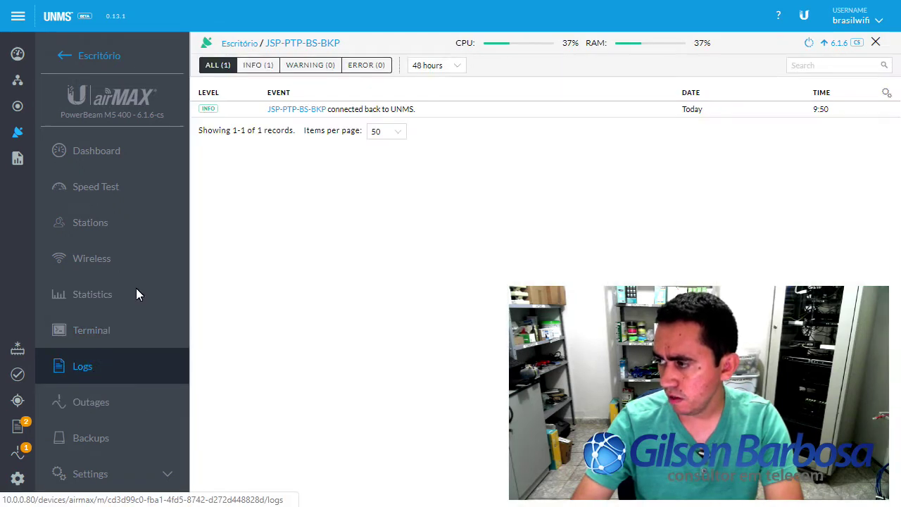
Open the outages of JSP-PTP-BS-BKP and set the displayed period to 30 days.
{"action": "left_click", "coordinate": [82, 403]}
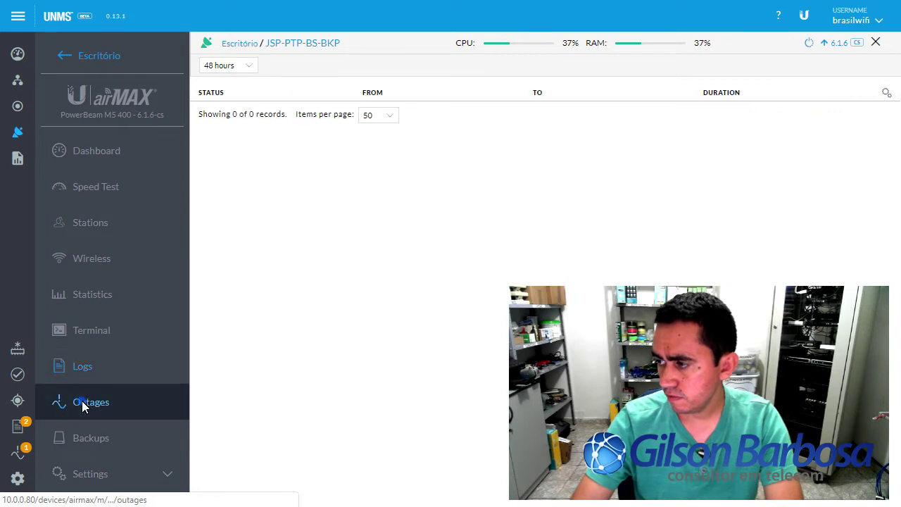
{"action": "left_click", "coordinate": [239, 66]}
{"action": "left_click", "coordinate": [231, 138]}
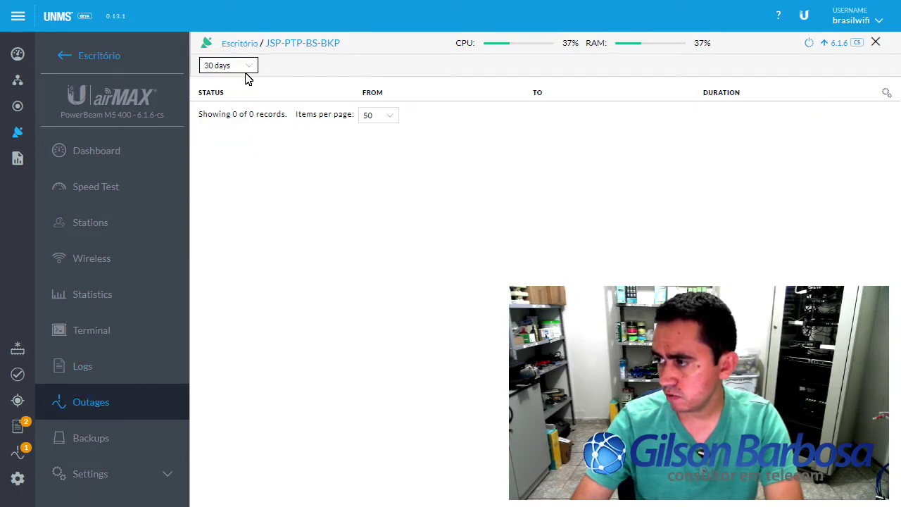
{"action": "left_click", "coordinate": [238, 67]}
{"action": "left_click", "coordinate": [234, 80]}
{"action": "left_click", "coordinate": [238, 67]}
{"action": "left_click", "coordinate": [227, 139]}
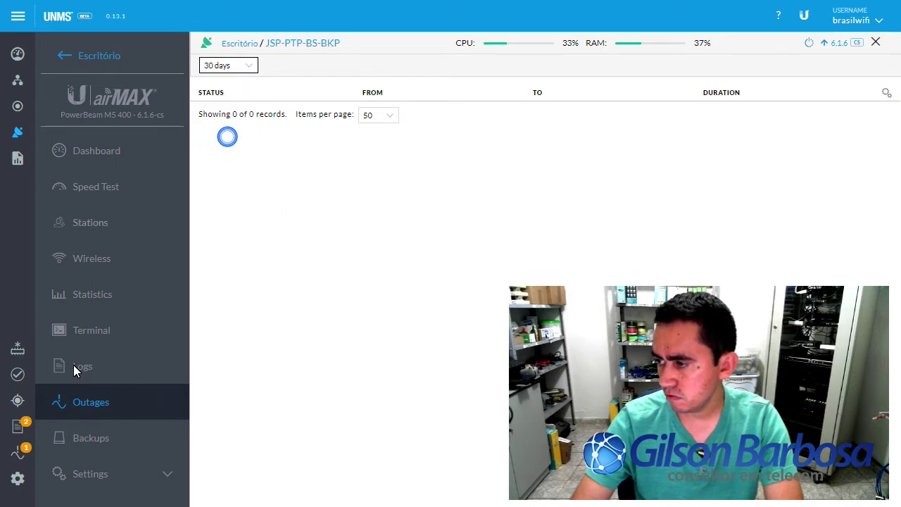
View the configuration backups of JSP-PTP-BS-BKP, followed by its UNMS settings.
{"action": "left_click", "coordinate": [93, 439]}
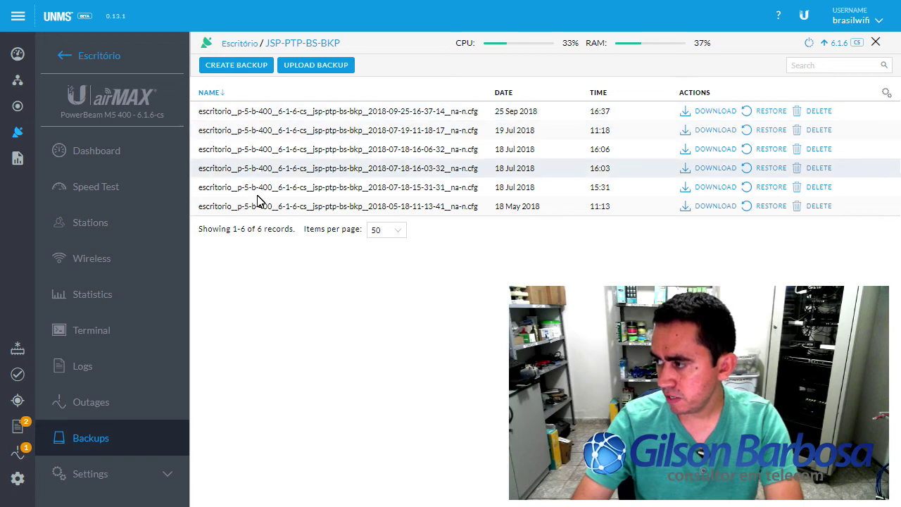
{"action": "left_click", "coordinate": [94, 474]}
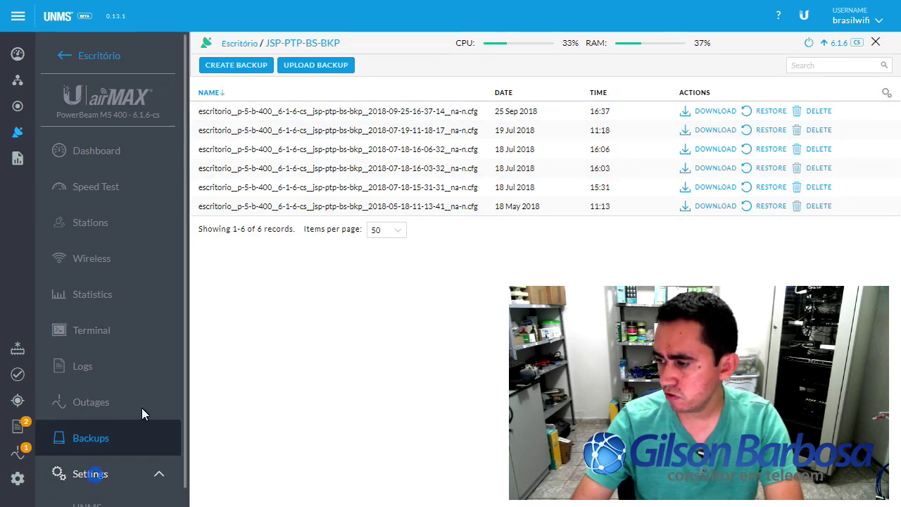
{"action": "scroll", "coordinate": [142, 409], "scroll_direction": "down", "scroll_amount": 1}
{"action": "left_click", "coordinate": [86, 492]}
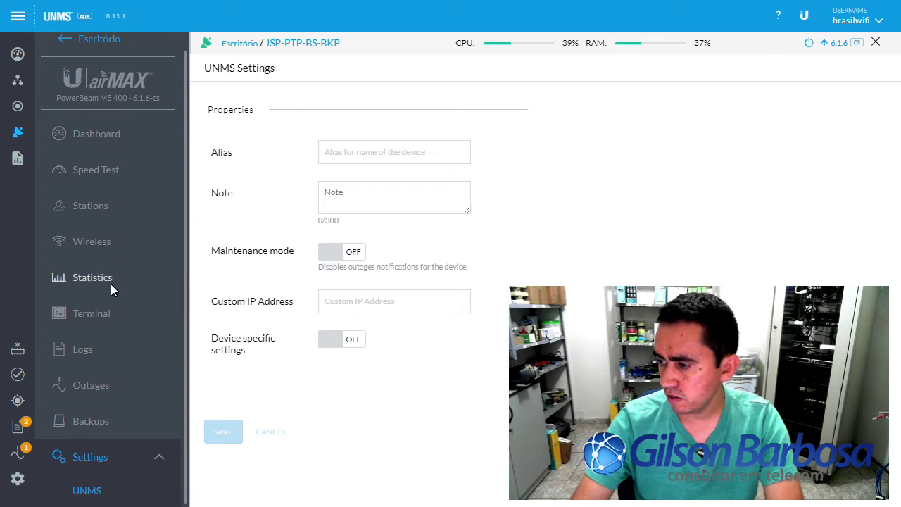
Return to the device list, open the JSP-JSP dashboard and examine its antenna, airMAX and throughput data.
{"action": "left_click", "coordinate": [17, 134]}
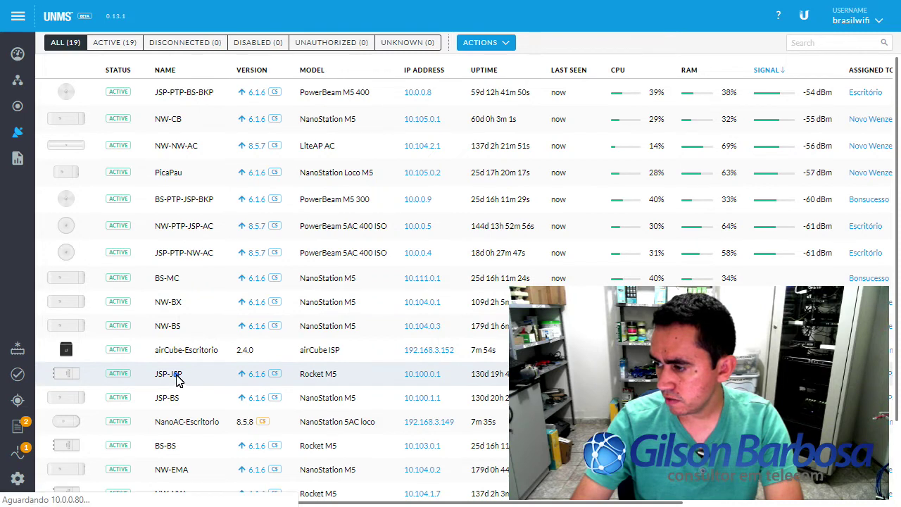
{"action": "left_click", "coordinate": [177, 377]}
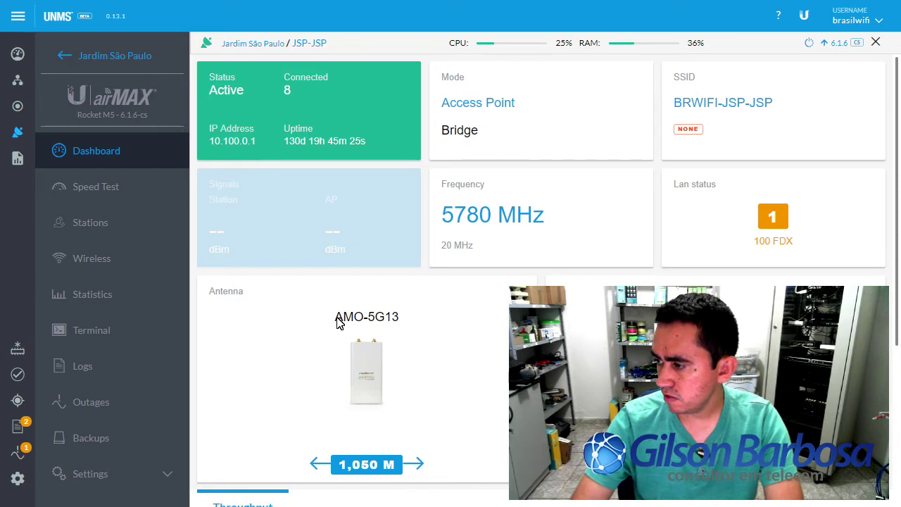
{"action": "left_click_drag", "start_coordinate": [438, 318], "coordinate": [330, 318]}
{"action": "scroll", "coordinate": [414, 341], "scroll_direction": "down", "scroll_amount": 2}
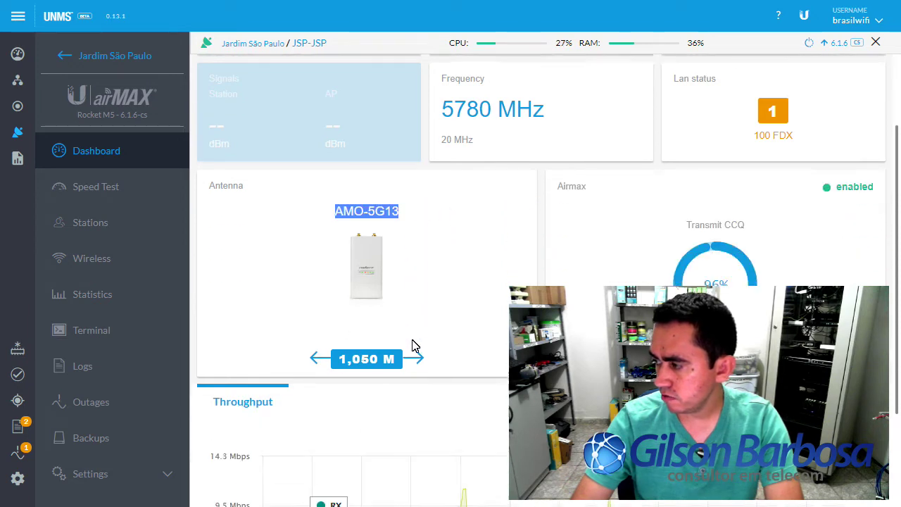
{"action": "scroll", "coordinate": [690, 282], "scroll_direction": "down", "scroll_amount": 2}
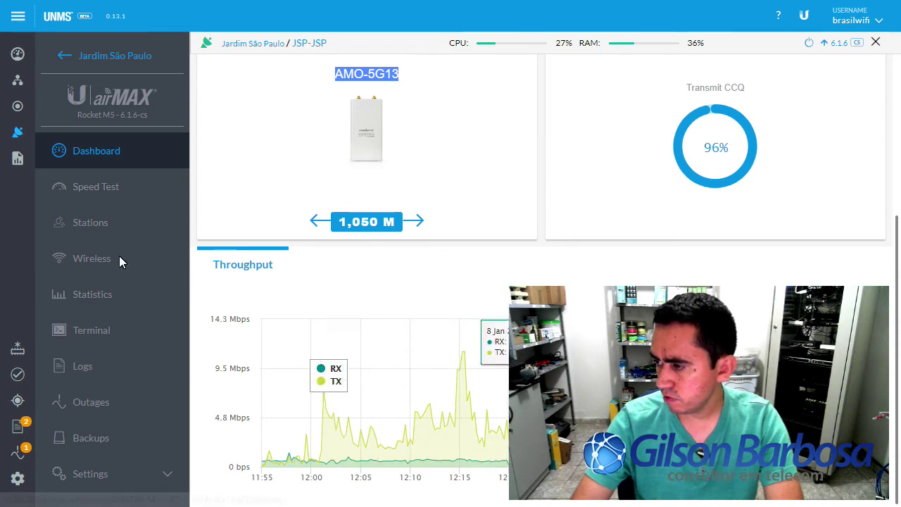
Open the stations connected to JSP-JSP and sort them by RX signal, followed by TX signal in ascending order.
{"action": "left_click", "coordinate": [96, 222]}
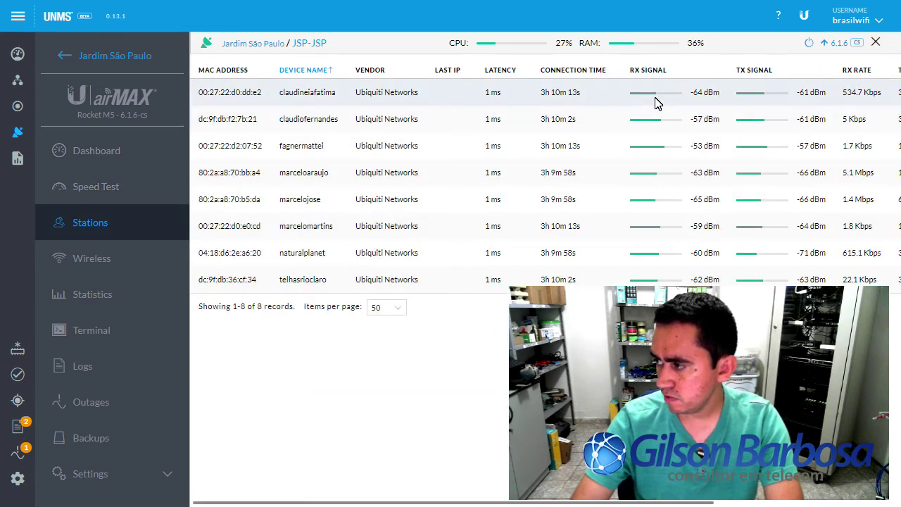
{"action": "left_click", "coordinate": [653, 71]}
{"action": "left_click", "coordinate": [655, 70]}
{"action": "left_click", "coordinate": [756, 72]}
{"action": "left_click", "coordinate": [755, 71]}
{"action": "left_click", "coordinate": [756, 72]}
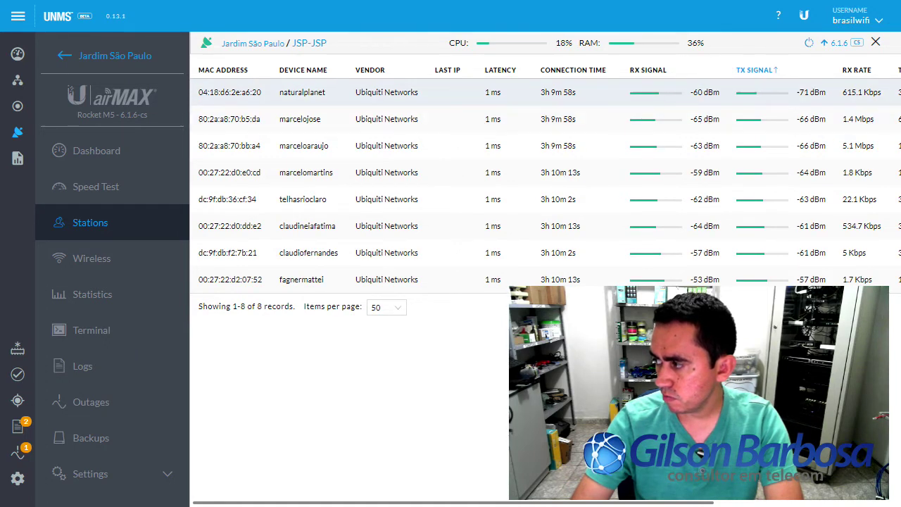
Sort the JSP-JSP stations by RX rate in descending order, followed by download in descending order.
{"action": "left_click", "coordinate": [855, 71]}
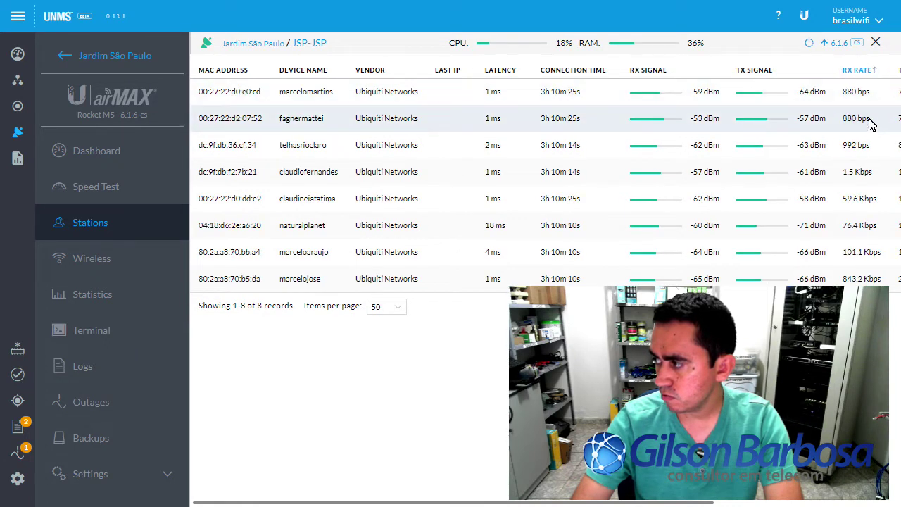
{"action": "left_click", "coordinate": [855, 69]}
{"action": "left_click_drag", "start_coordinate": [559, 502], "coordinate": [729, 504]}
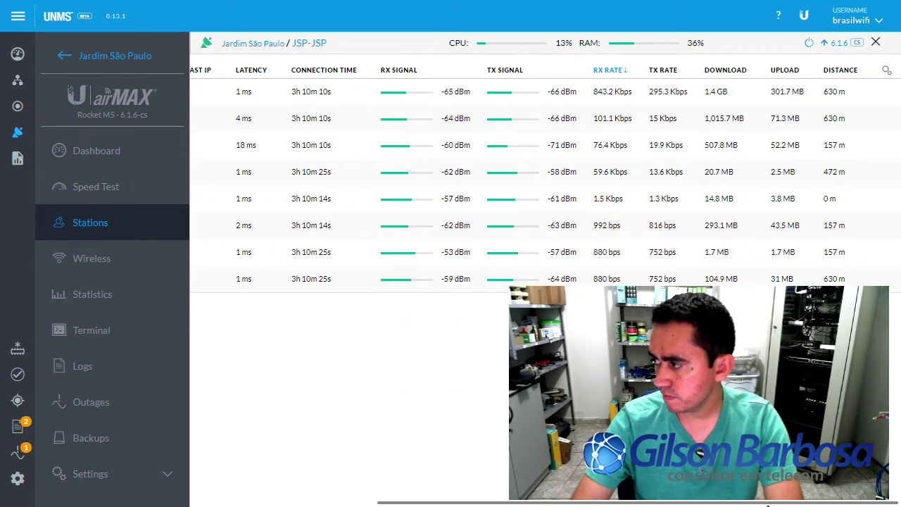
{"action": "left_click", "coordinate": [725, 70]}
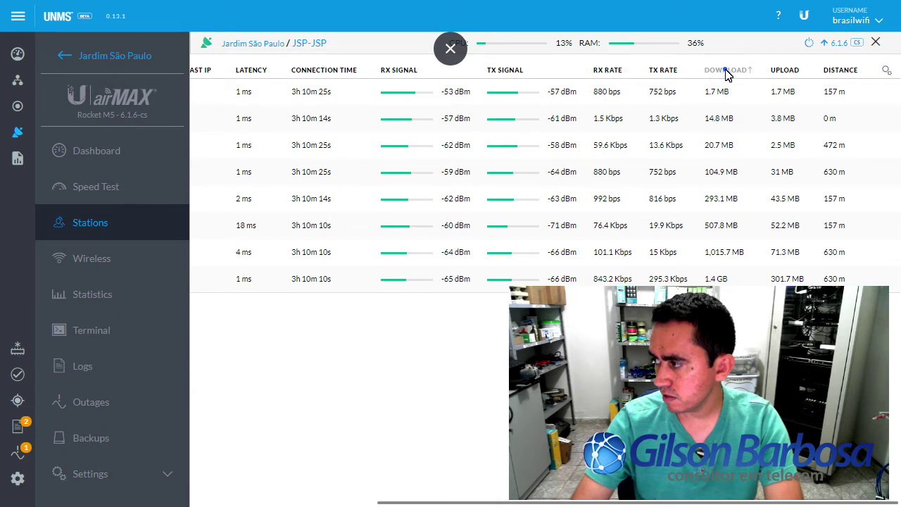
{"action": "left_click", "coordinate": [725, 71]}
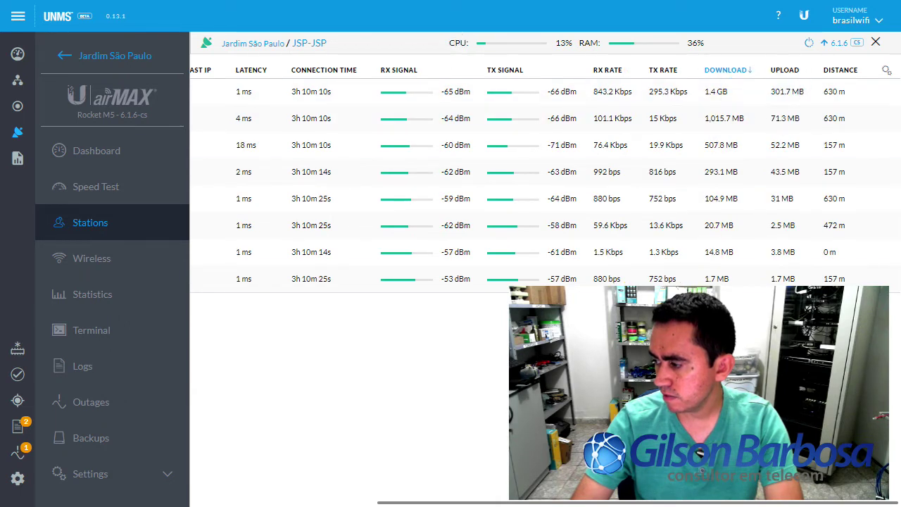
{"action": "left_click_drag", "start_coordinate": [608, 505], "coordinate": [359, 495]}
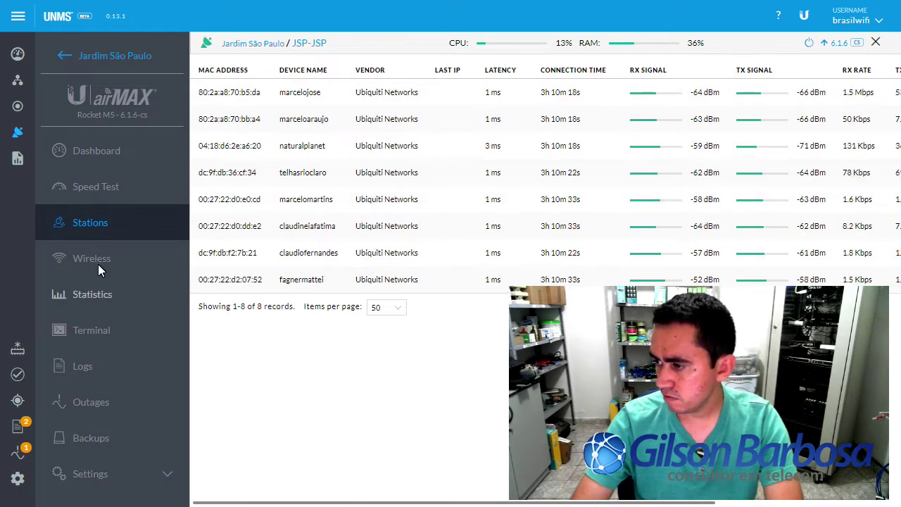
View the firmware list, followed by the in-progress tasks in the Task Manager.
{"action": "left_click", "coordinate": [20, 352]}
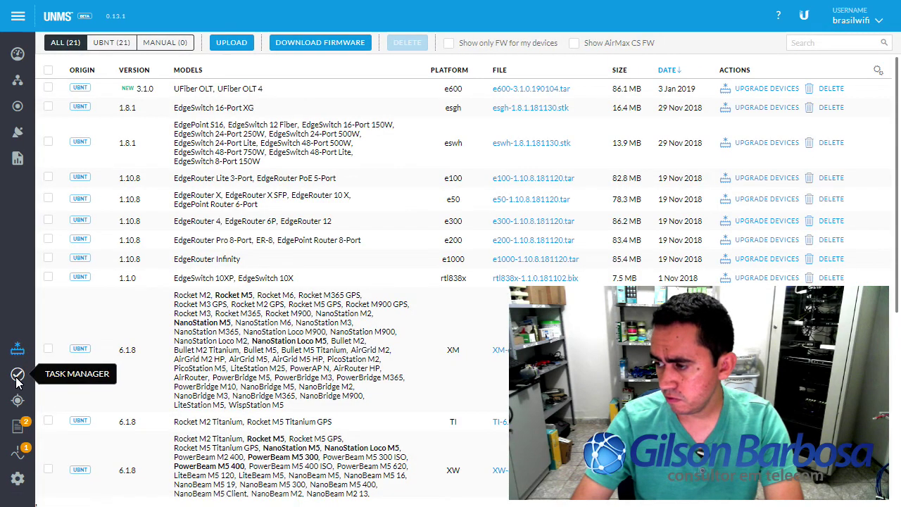
{"action": "left_click", "coordinate": [17, 377]}
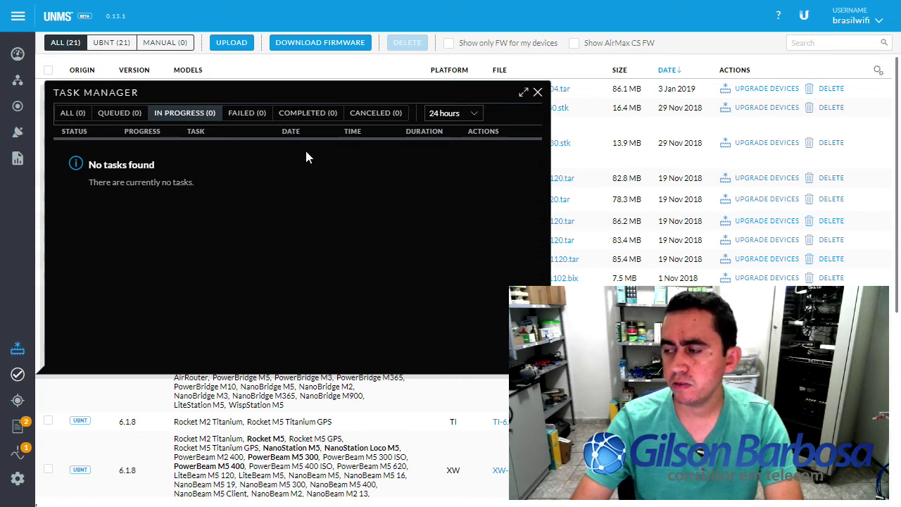
Open the Discovery Manager and close the Task Manager to view the IP range scan settings.
{"action": "left_click", "coordinate": [18, 399]}
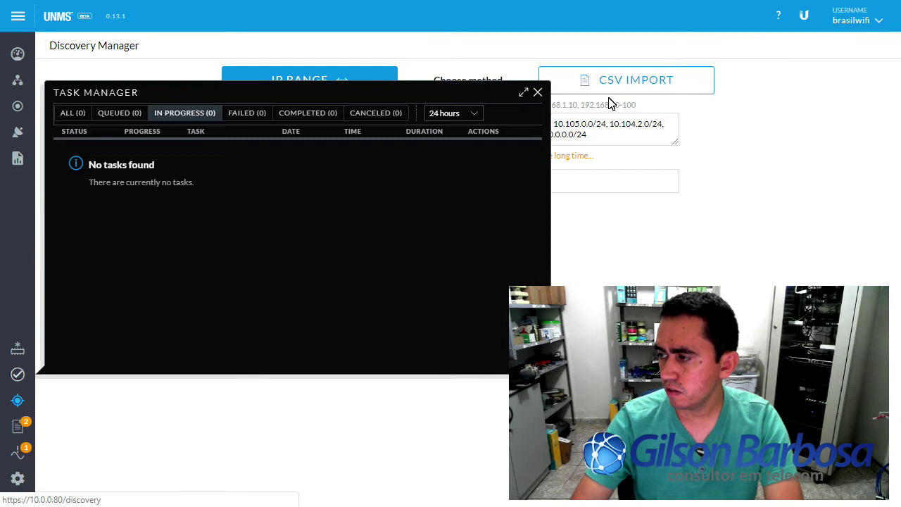
{"action": "left_click", "coordinate": [537, 92]}
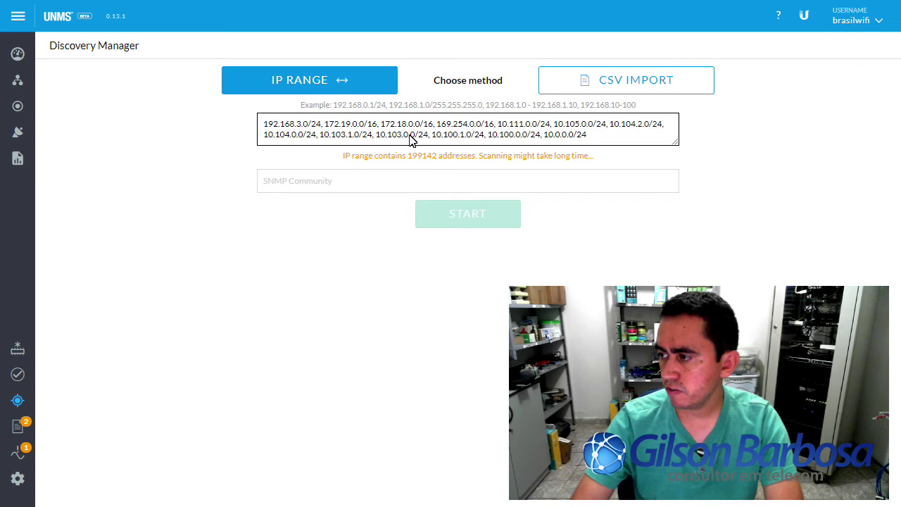
Open the system logs and review the full list of login, connection and disconnection events for 48 hours.
{"action": "left_click", "coordinate": [17, 426]}
{"action": "scroll", "coordinate": [251, 245], "scroll_direction": "down", "scroll_amount": 3}
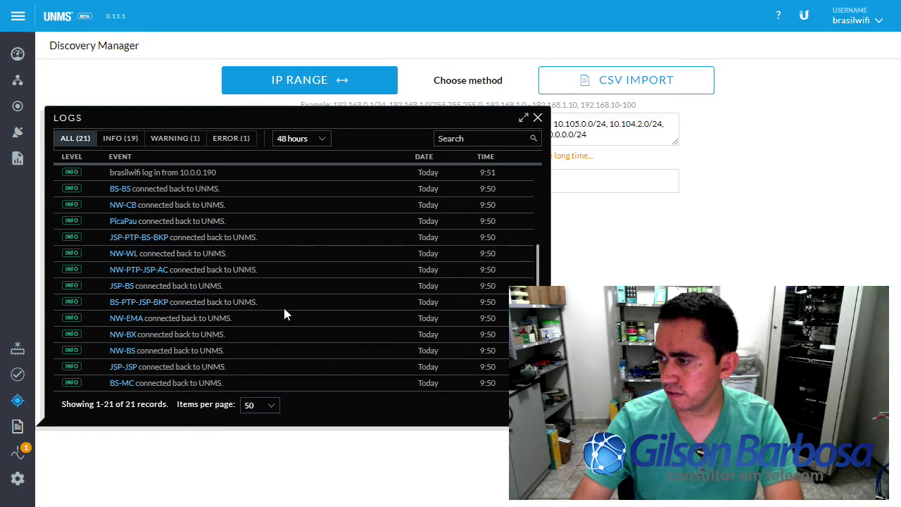
{"action": "scroll", "coordinate": [498, 359], "scroll_direction": "up", "scroll_amount": 3}
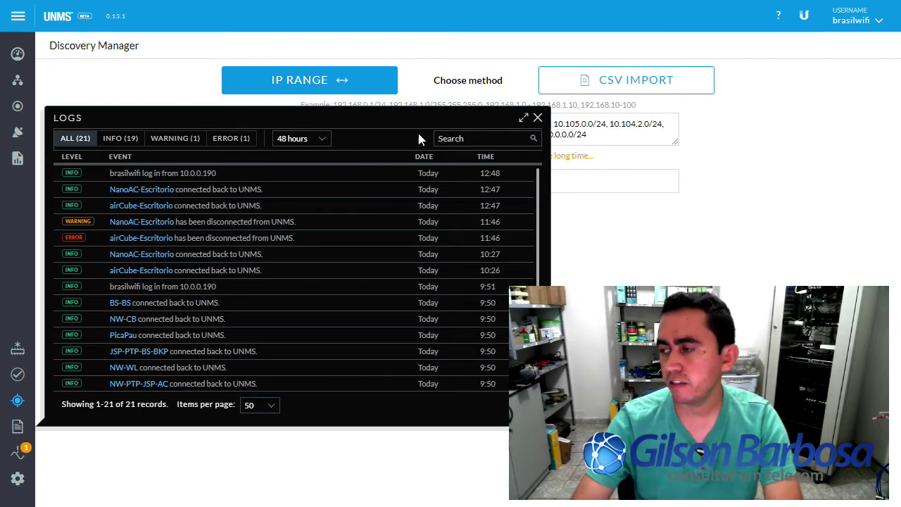
{"action": "scroll", "coordinate": [496, 307], "scroll_direction": "down", "scroll_amount": 3}
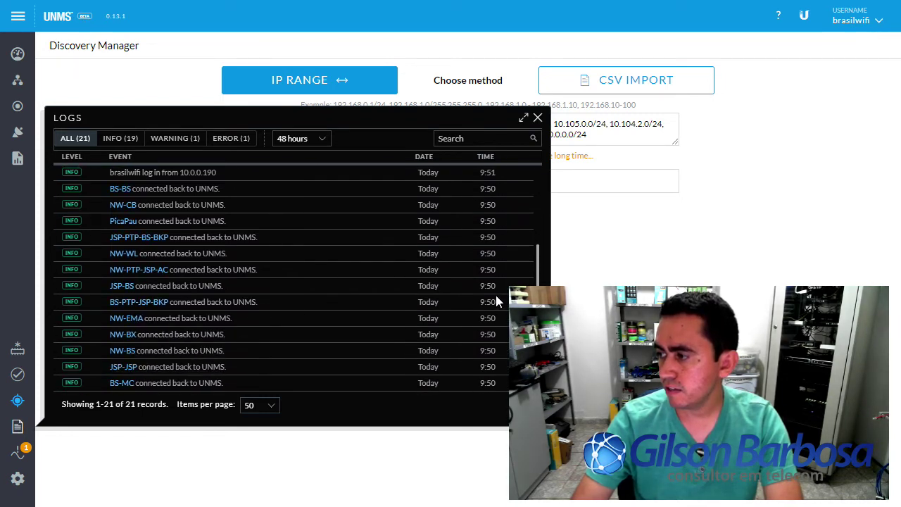
{"action": "scroll", "coordinate": [492, 327], "scroll_direction": "up", "scroll_amount": 2}
{"action": "scroll", "coordinate": [492, 327], "scroll_direction": "up", "scroll_amount": 2}
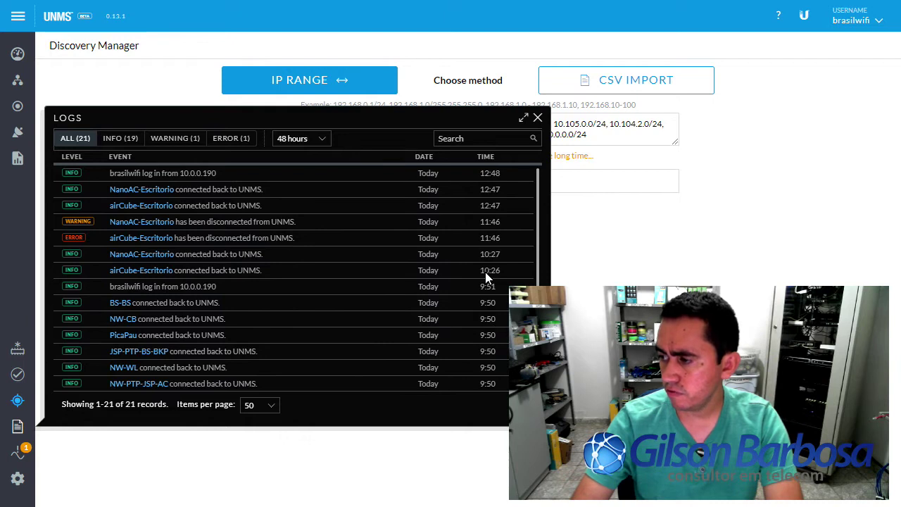
{"action": "scroll", "coordinate": [495, 285], "scroll_direction": "down", "scroll_amount": 3}
{"action": "scroll", "coordinate": [493, 296], "scroll_direction": "up", "scroll_amount": 3}
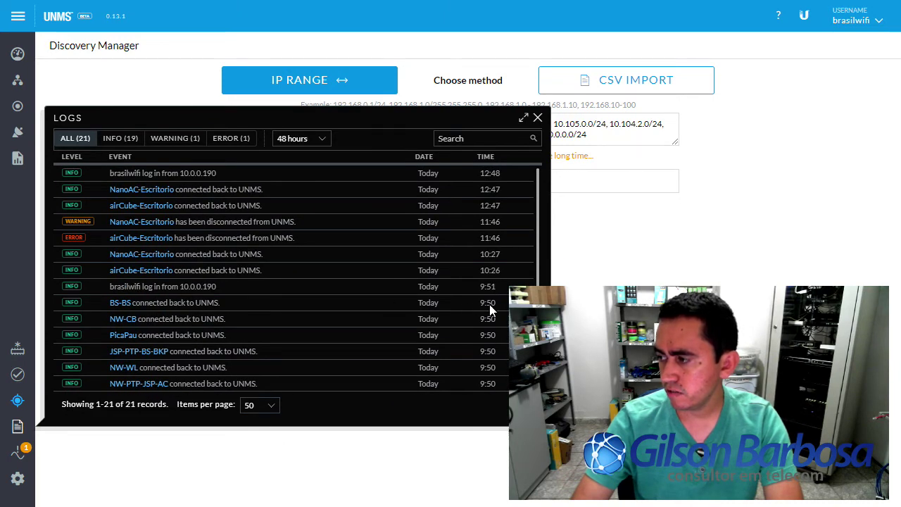
Finish reviewing the log entries, followed by the 48-hour outages list, and close the outages window.
{"action": "scroll", "coordinate": [311, 337], "scroll_direction": "down", "scroll_amount": 3}
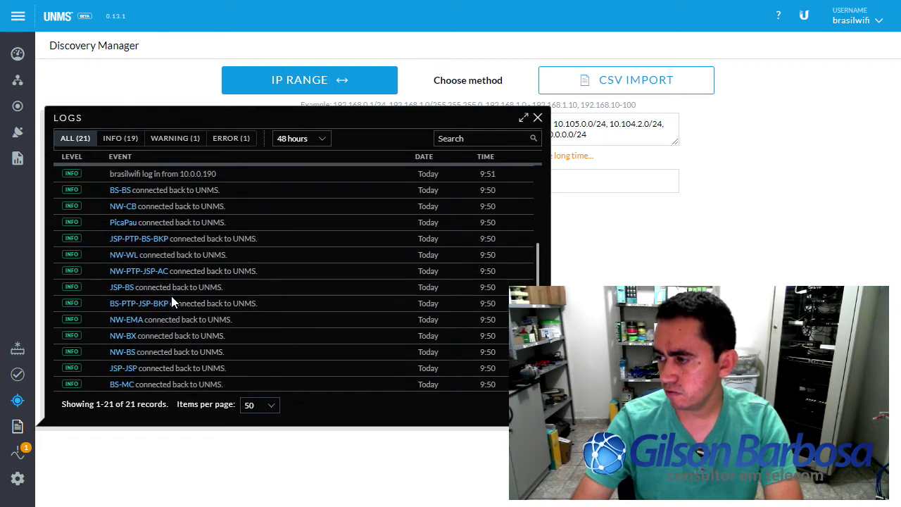
{"action": "scroll", "coordinate": [171, 296], "scroll_direction": "up", "scroll_amount": 3}
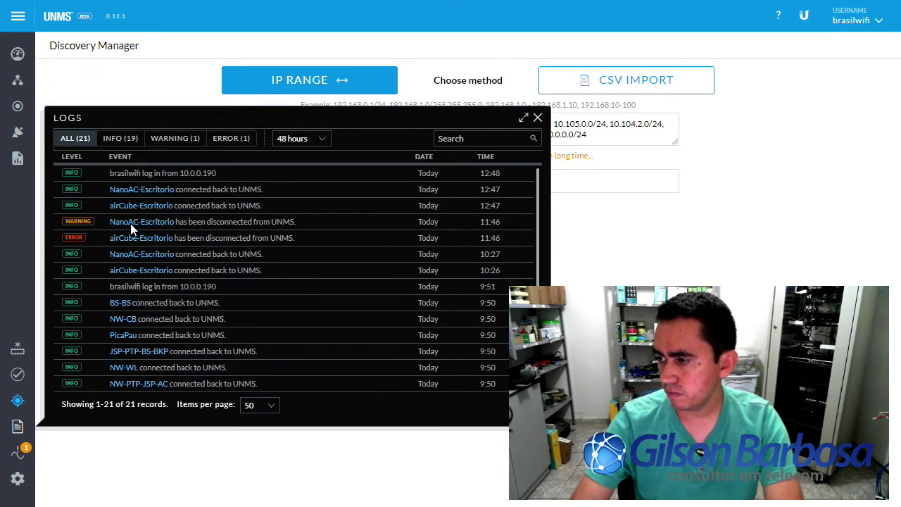
{"action": "left_click", "coordinate": [19, 451]}
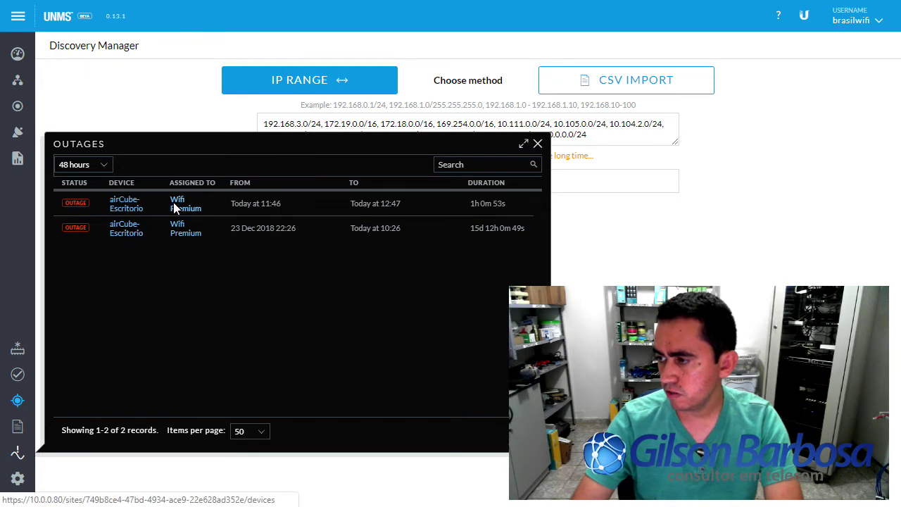
{"action": "left_click", "coordinate": [537, 143]}
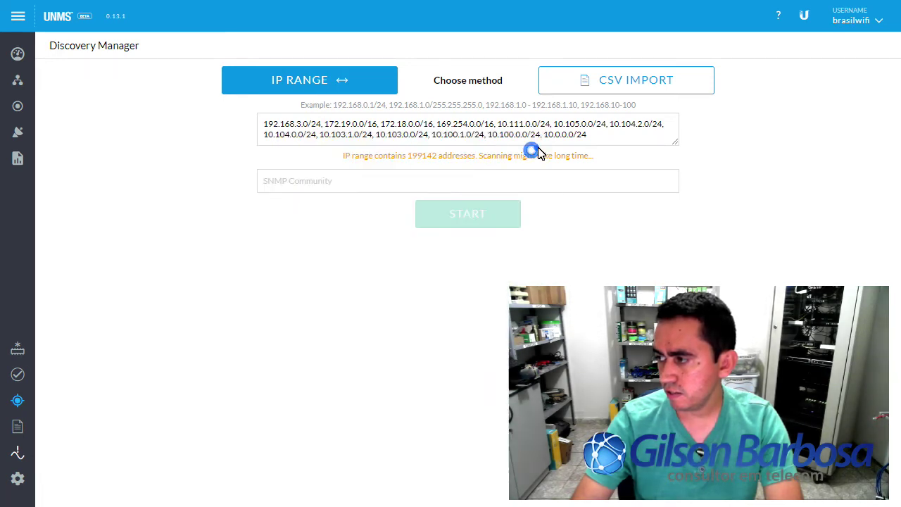
Open the airCube-Escritorio device from the device list and reveal the Wi-Fi password in its wireless configuration.
{"action": "left_click", "coordinate": [19, 132]}
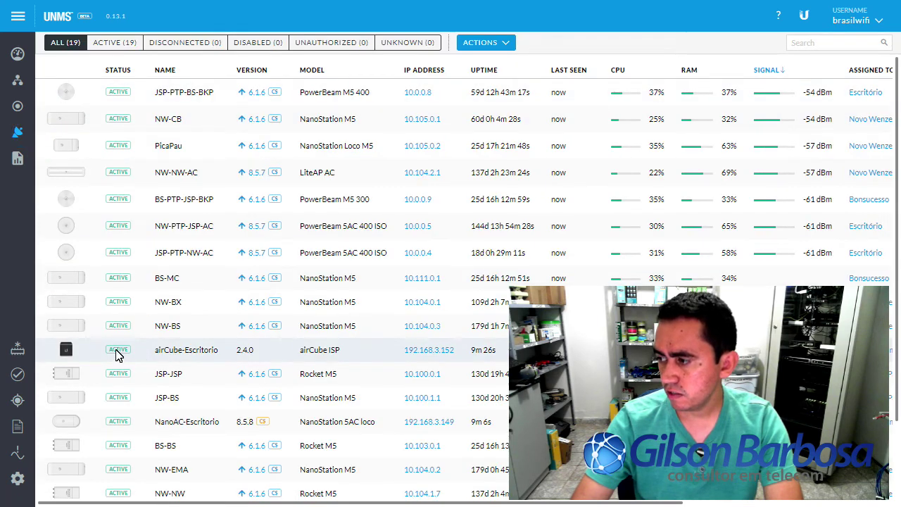
{"action": "left_click", "coordinate": [160, 352]}
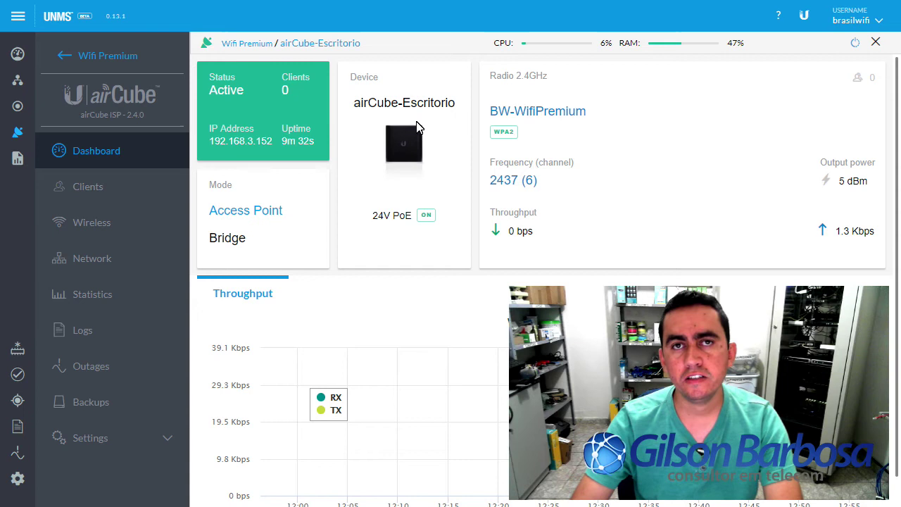
{"action": "left_click", "coordinate": [83, 222]}
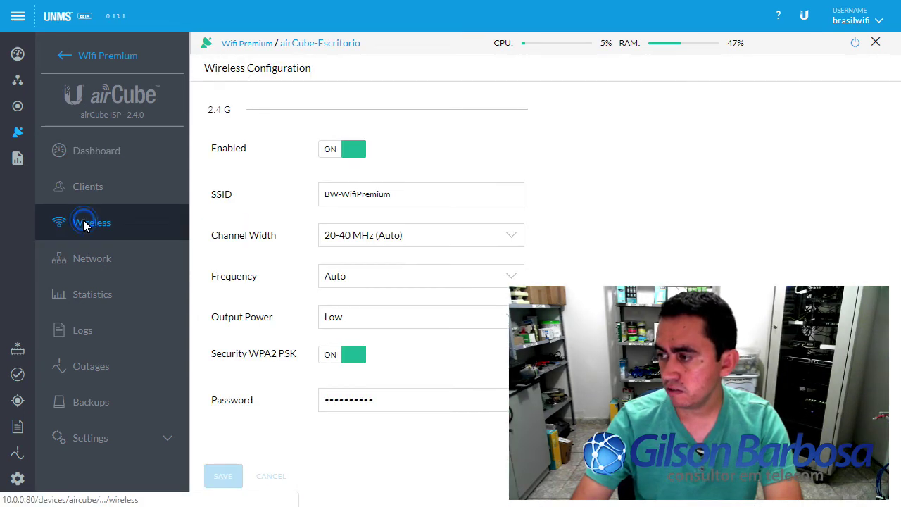
{"action": "left_click", "coordinate": [458, 397]}
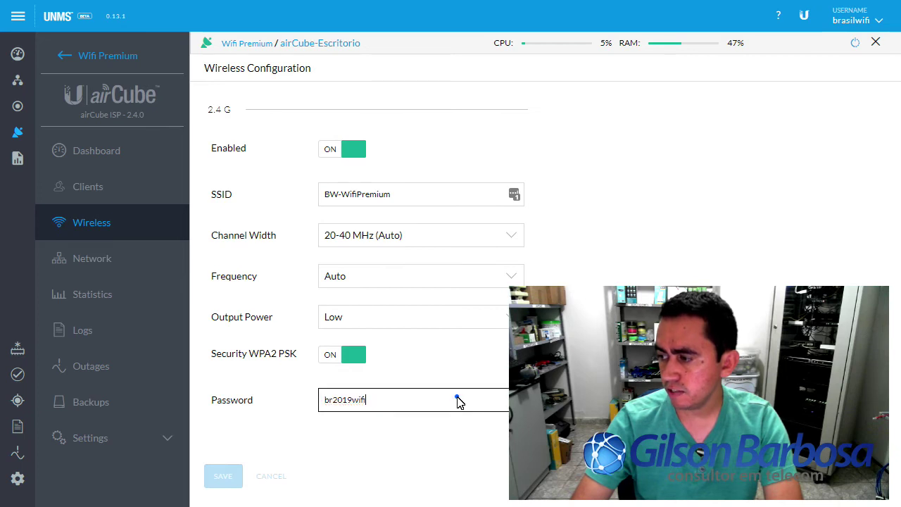
{"action": "left_click", "coordinate": [398, 193]}
{"action": "left_click", "coordinate": [387, 397]}
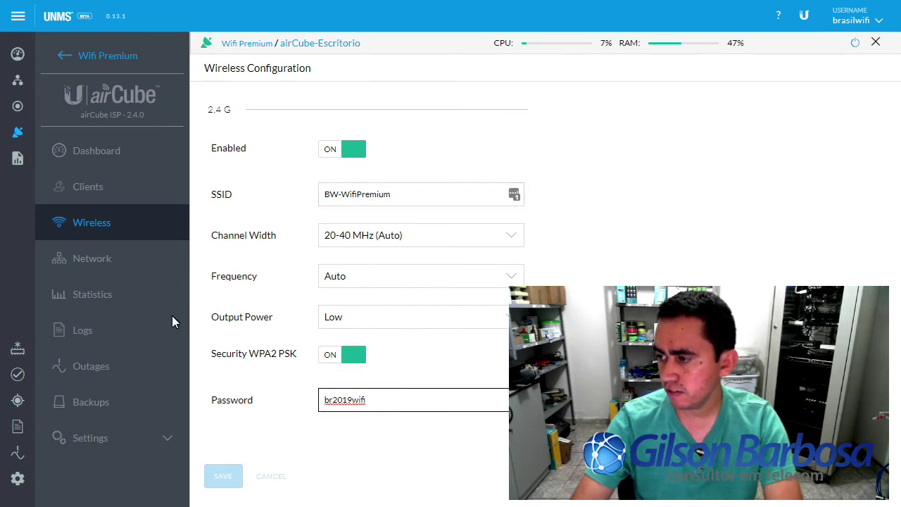
Check the airCube-Escritorio client list and return to the wireless configuration to reveal the Wi-Fi password again.
{"action": "left_click", "coordinate": [100, 189]}
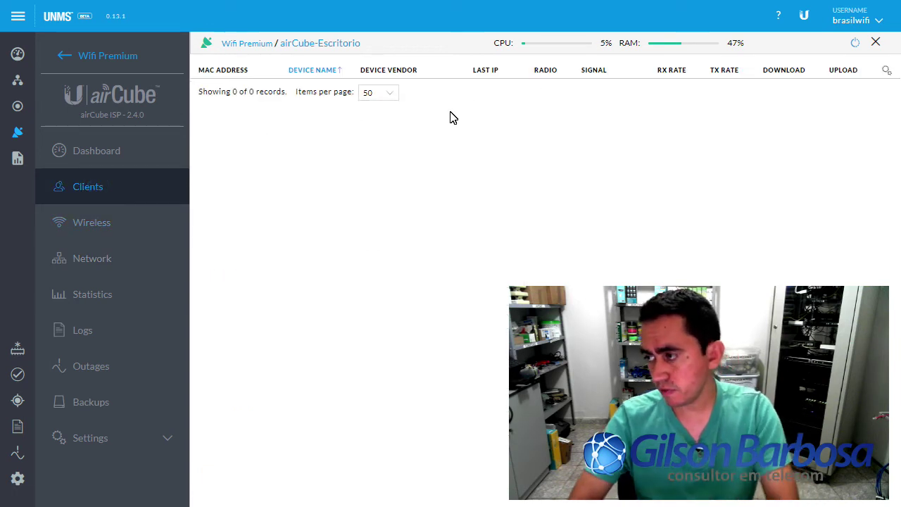
{"action": "left_click", "coordinate": [120, 224]}
{"action": "left_click", "coordinate": [392, 413]}
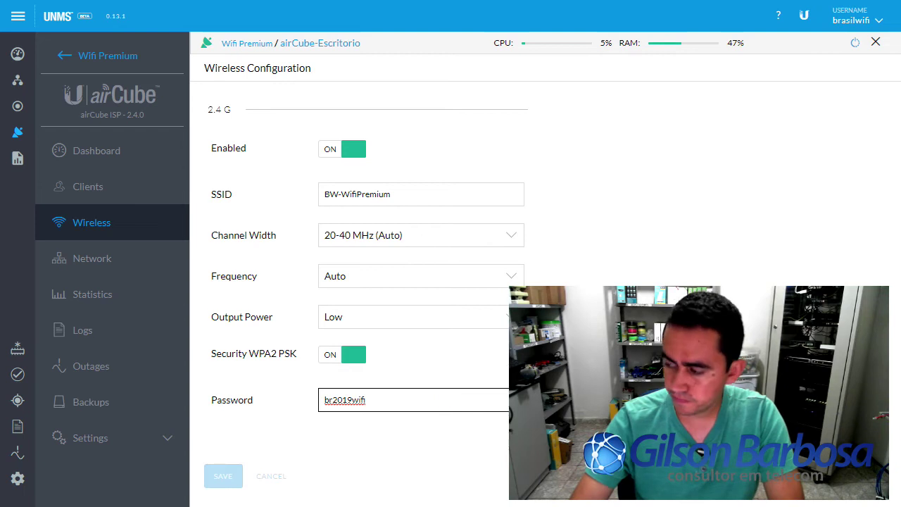
Examine the connected client's MAC address, radio, signal and RX rate in the airCube-Escritorio client list.
{"action": "left_click", "coordinate": [113, 188]}
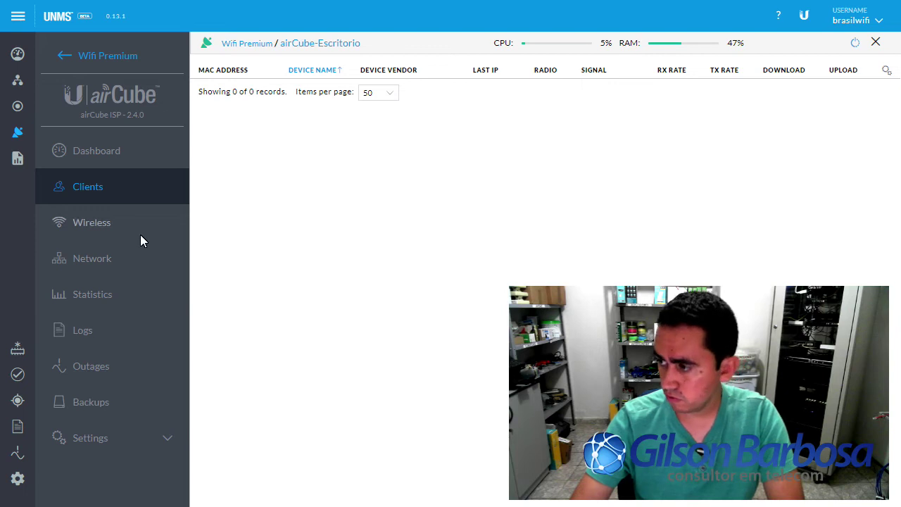
{"action": "double_click", "coordinate": [538, 93]}
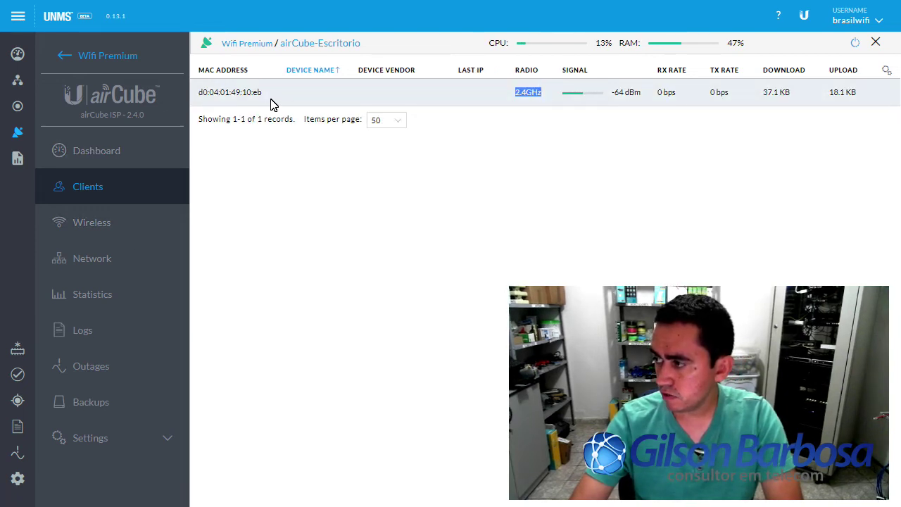
{"action": "left_click_drag", "start_coordinate": [203, 96], "coordinate": [302, 100]}
{"action": "left_click", "coordinate": [303, 99]}
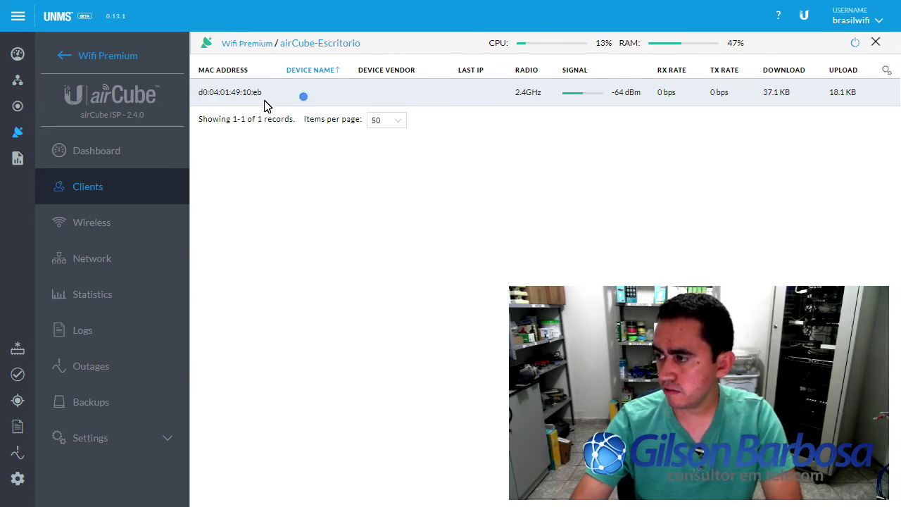
{"action": "left_click", "coordinate": [331, 71]}
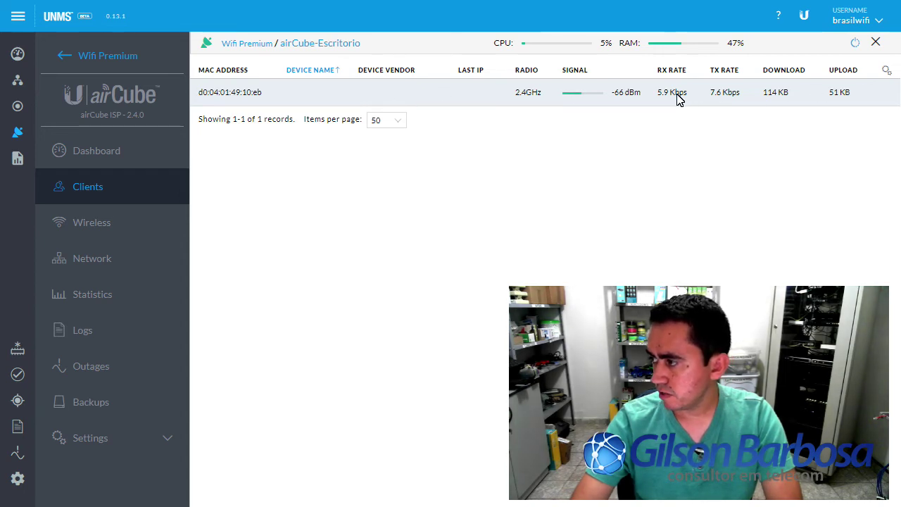
{"action": "mouse_move", "coordinate": [641, 97]}
{"action": "left_mouse_down"}
{"action": "mouse_move", "coordinate": [577, 96]}
{"action": "mouse_move", "coordinate": [629, 104]}
{"action": "left_mouse_up"}
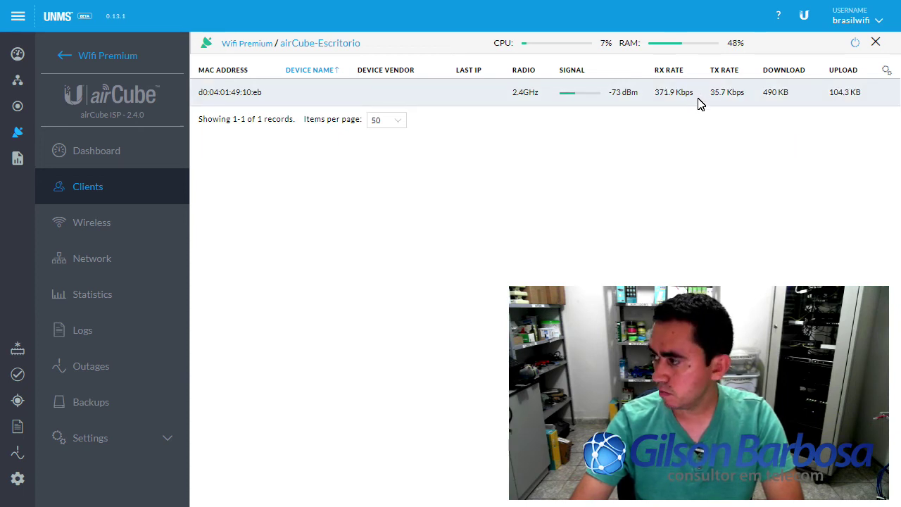
{"action": "left_click_drag", "start_coordinate": [693, 97], "coordinate": [655, 94]}
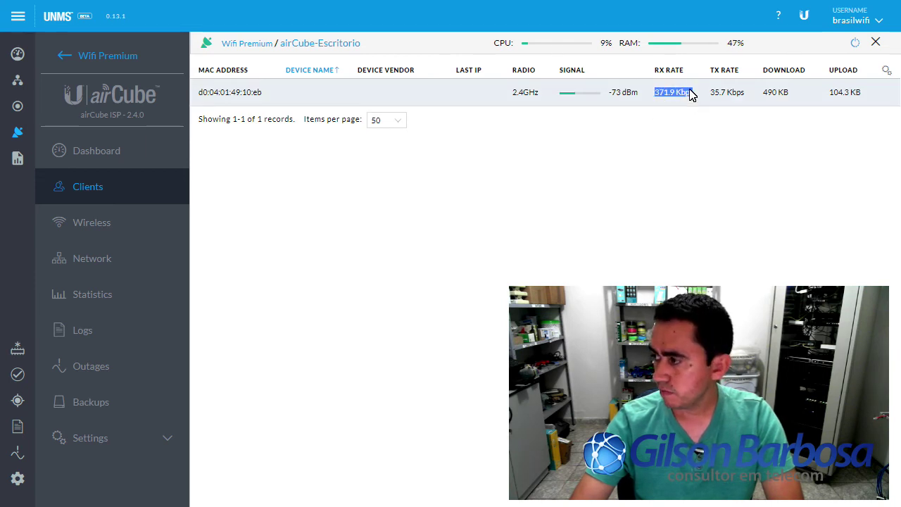
{"action": "left_click_drag", "start_coordinate": [690, 95], "coordinate": [655, 98]}
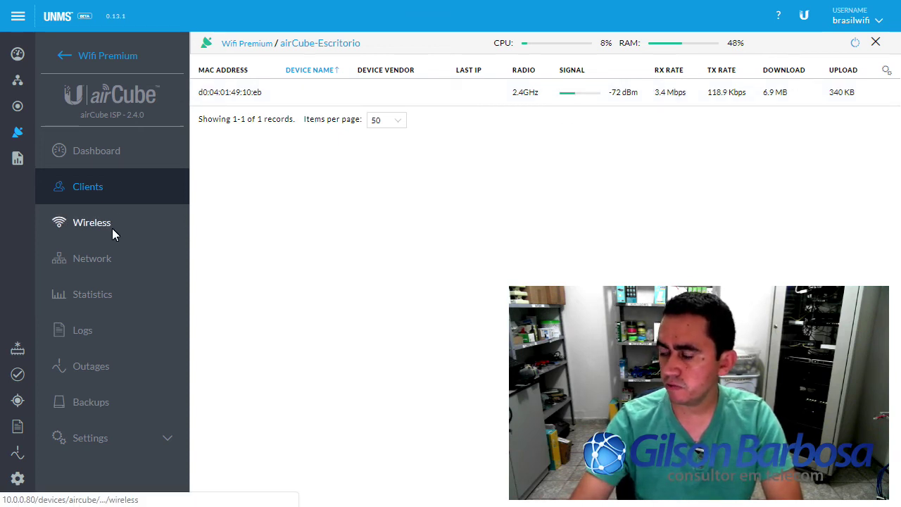
View the airCube-Escritorio network configuration, followed by its hourly statistics graphs down to the 2.4 GHz traffic.
{"action": "left_click", "coordinate": [113, 255]}
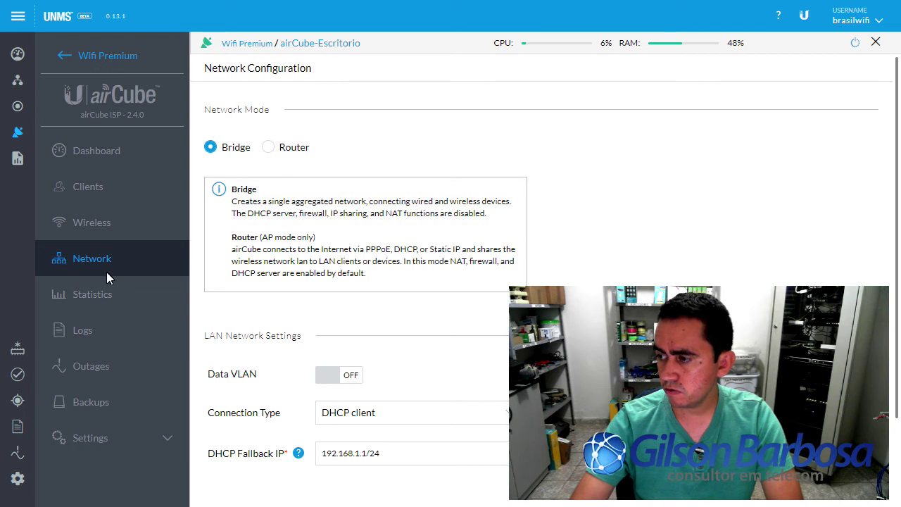
{"action": "left_click", "coordinate": [97, 295]}
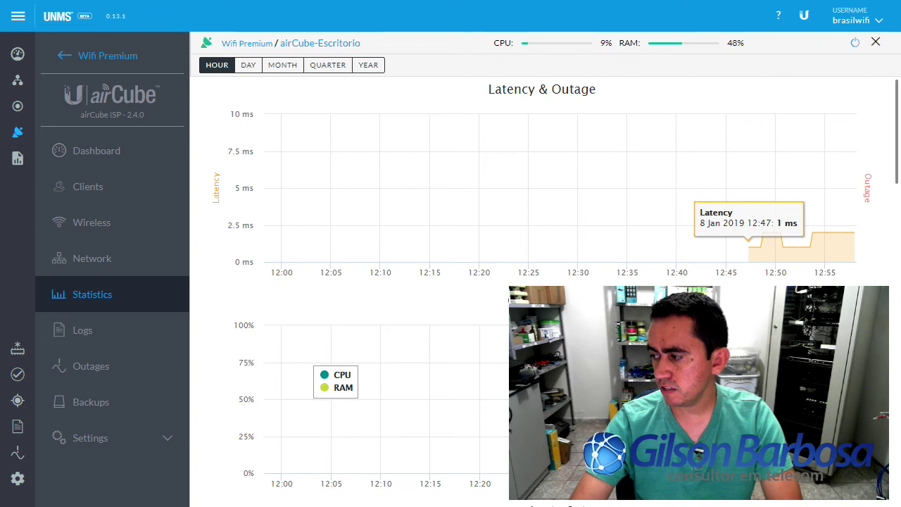
{"action": "scroll", "coordinate": [483, 402], "scroll_direction": "down", "scroll_amount": 5}
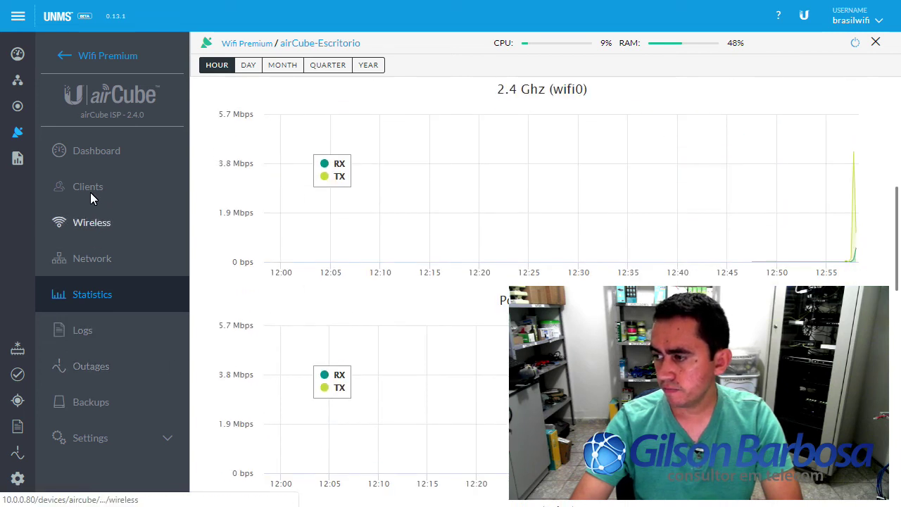
Return to the airCube-Escritorio client list and highlight the connected client's download amount.
{"action": "left_click", "coordinate": [84, 154]}
{"action": "left_click", "coordinate": [88, 188]}
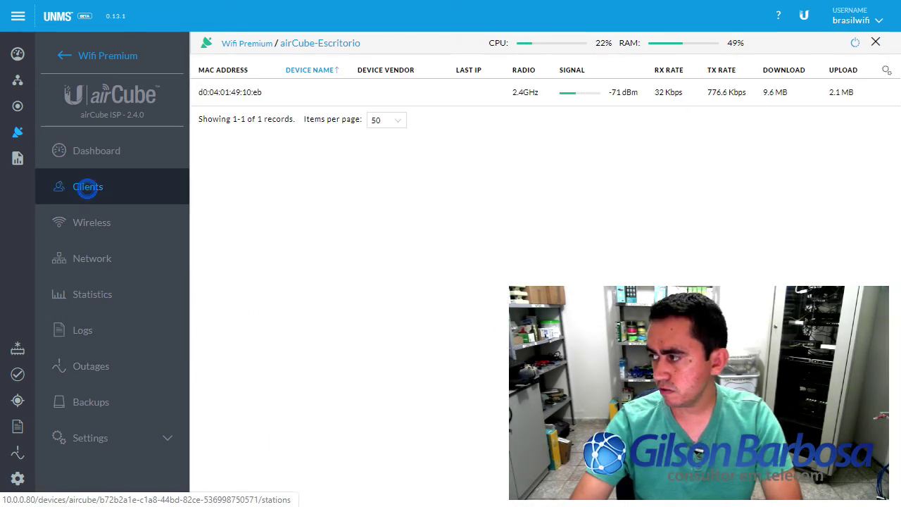
{"action": "left_click_drag", "start_coordinate": [794, 99], "coordinate": [745, 94]}
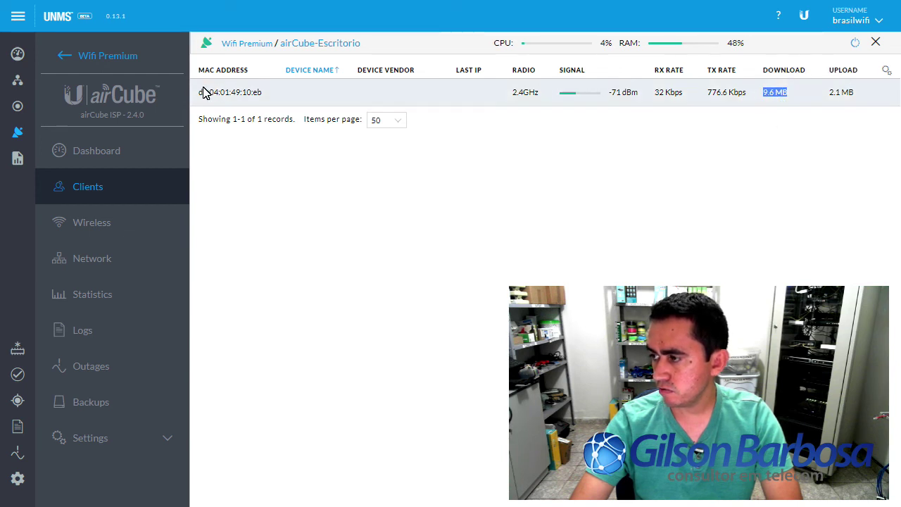
Leave the device page and view the Unknown IPs page, followed by the Discovery Manager.
{"action": "left_click", "coordinate": [17, 53]}
{"action": "left_click", "coordinate": [16, 159]}
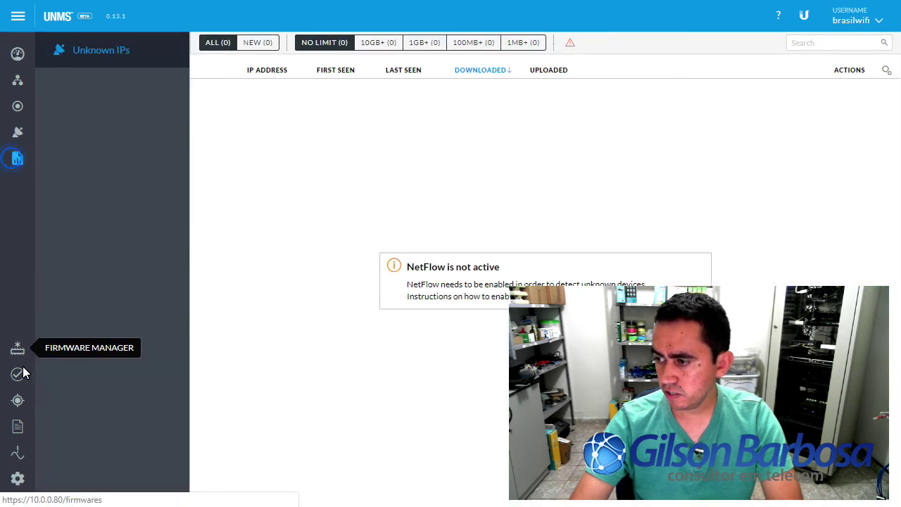
{"action": "left_click", "coordinate": [20, 401]}
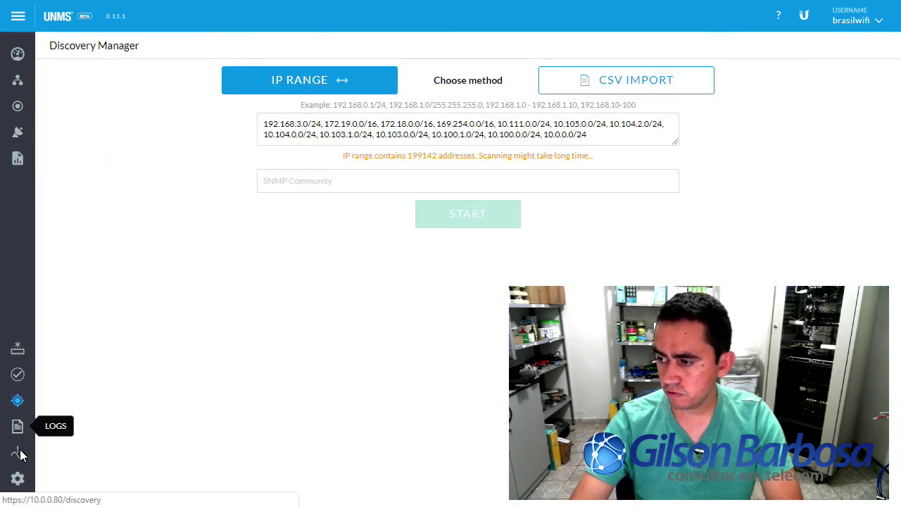
Open the system settings and review the Users, Maintenance and UNMS pages, reading the latter down to the NetFlow section.
{"action": "left_click", "coordinate": [17, 478]}
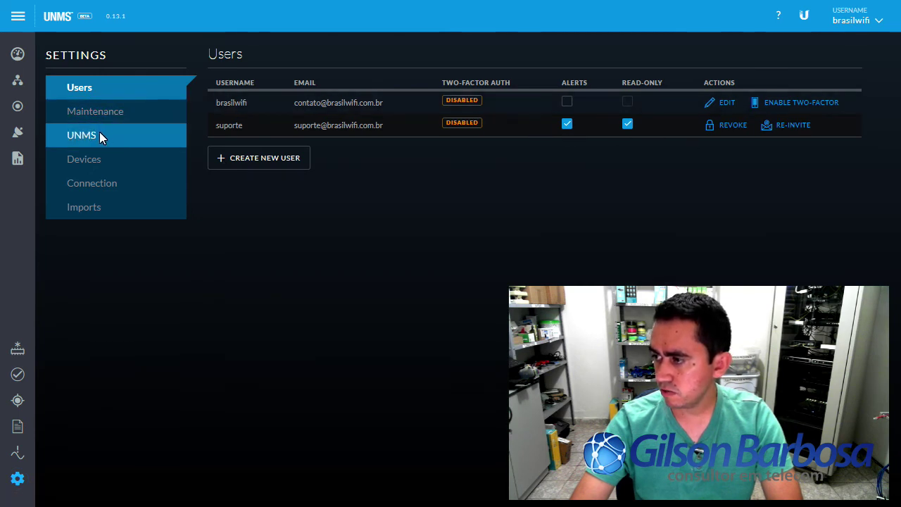
{"action": "left_click", "coordinate": [106, 113]}
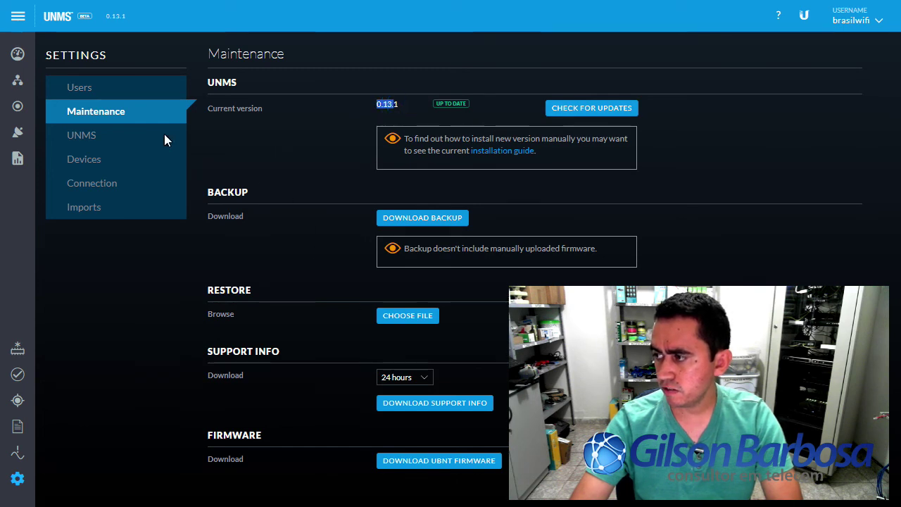
{"action": "left_click", "coordinate": [89, 136]}
{"action": "scroll", "coordinate": [635, 181], "scroll_direction": "down", "scroll_amount": 2}
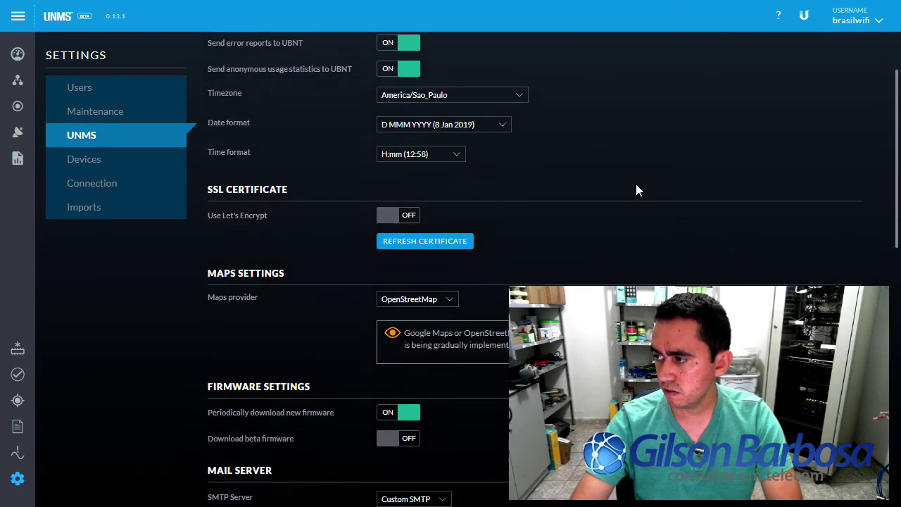
{"action": "scroll", "coordinate": [466, 99], "scroll_direction": "up", "scroll_amount": 2}
{"action": "scroll", "coordinate": [486, 220], "scroll_direction": "down", "scroll_amount": 6}
{"action": "scroll", "coordinate": [485, 222], "scroll_direction": "down", "scroll_amount": 5}
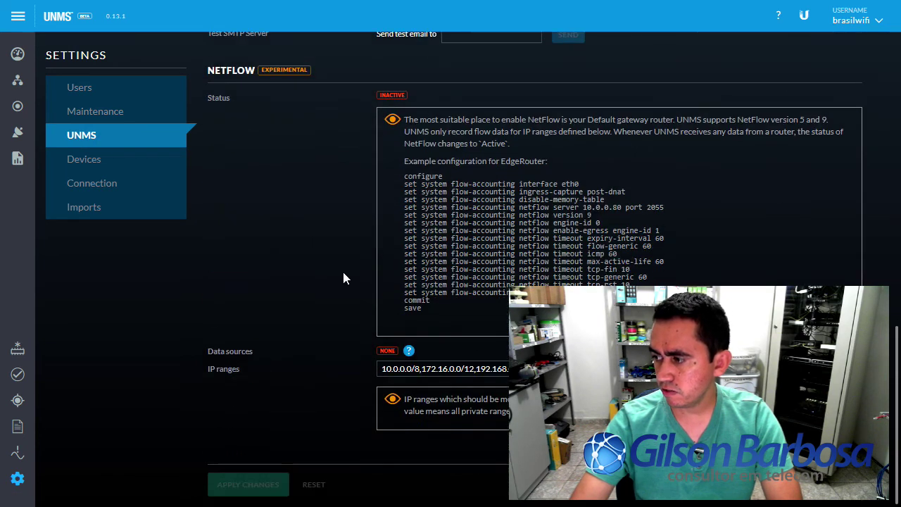
Review the Devices, Connection and Imports settings pages and return to the main network dashboard.
{"action": "left_click", "coordinate": [113, 160]}
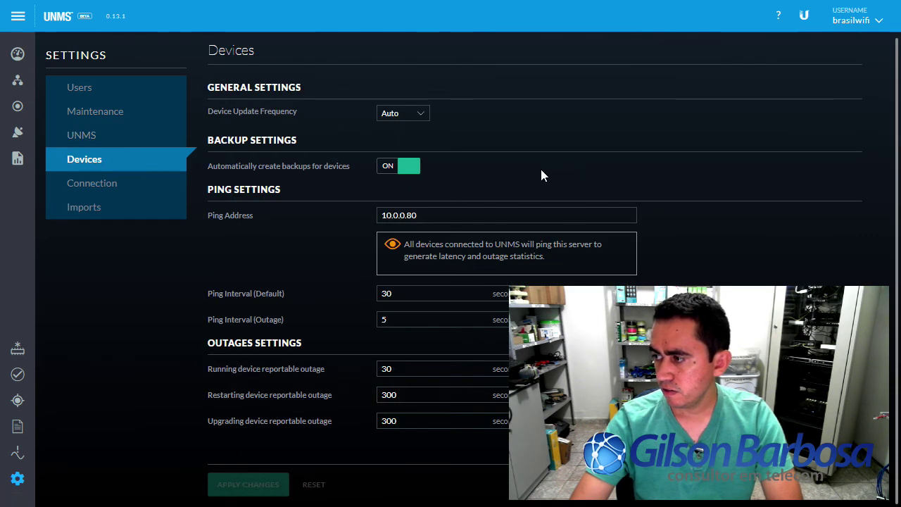
{"action": "left_click", "coordinate": [88, 186]}
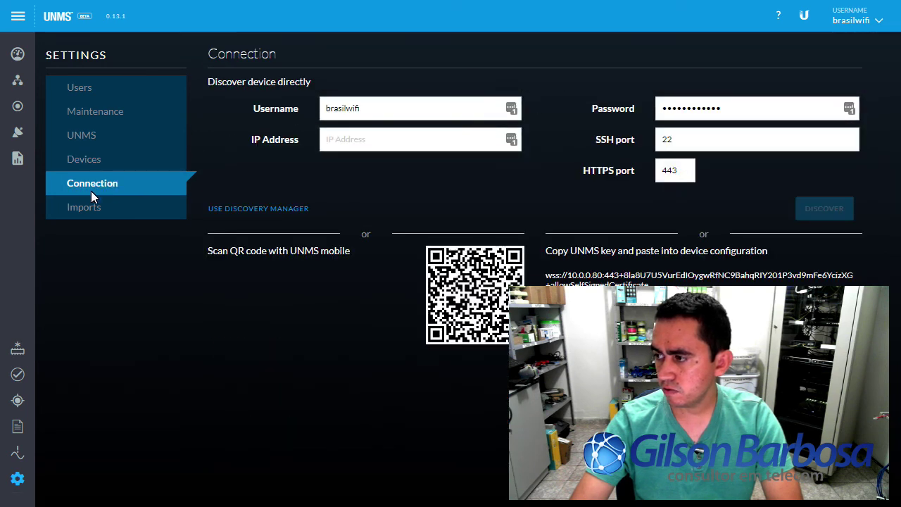
{"action": "left_click", "coordinate": [89, 211]}
{"action": "scroll", "coordinate": [295, 302], "scroll_direction": "down", "scroll_amount": 3}
{"action": "scroll", "coordinate": [295, 301], "scroll_direction": "up", "scroll_amount": 3}
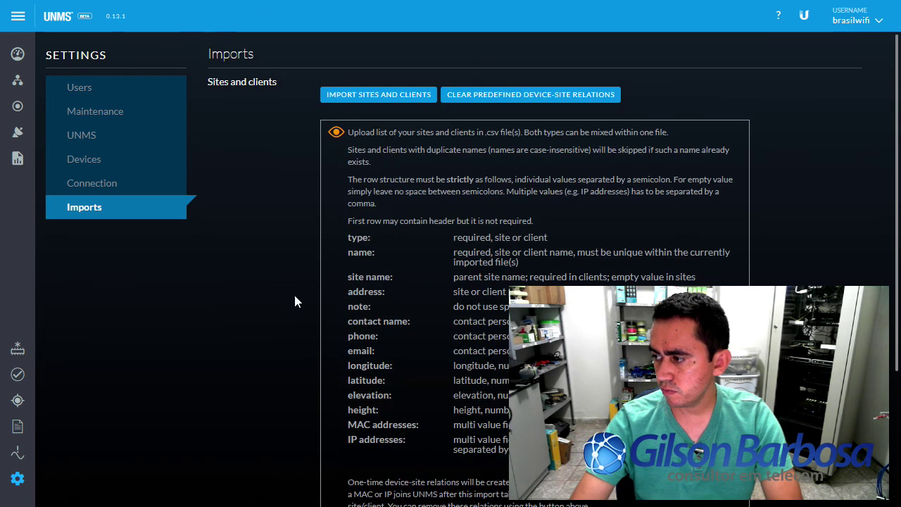
{"action": "left_click", "coordinate": [20, 57]}
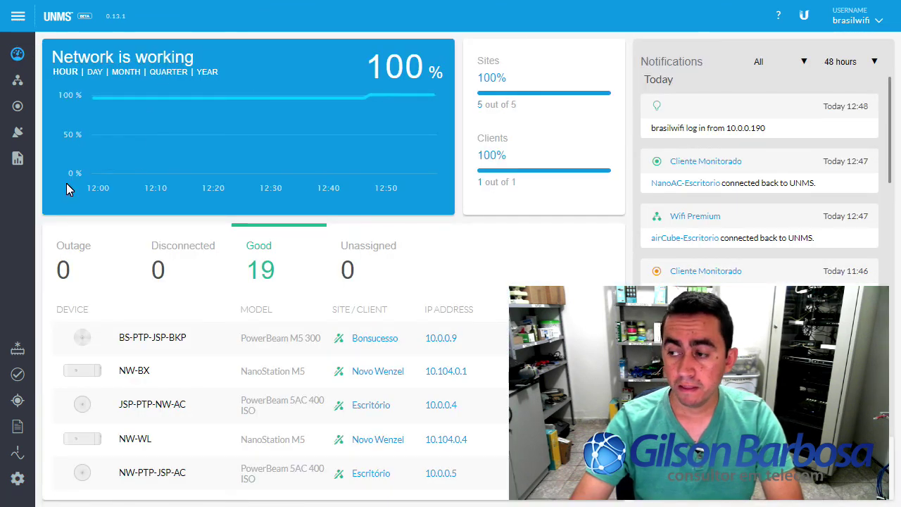